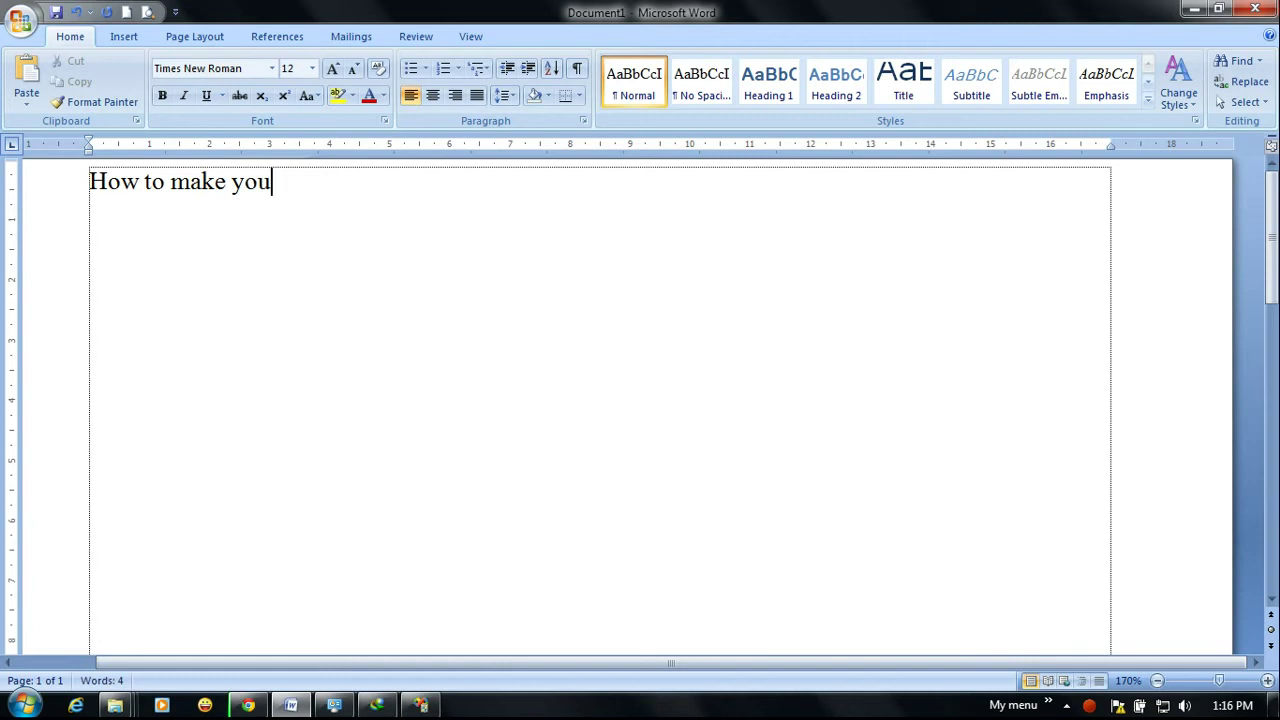
- Complete the heading "How to make your computer faster???" and add the line "You can do :" below it
text(ute)
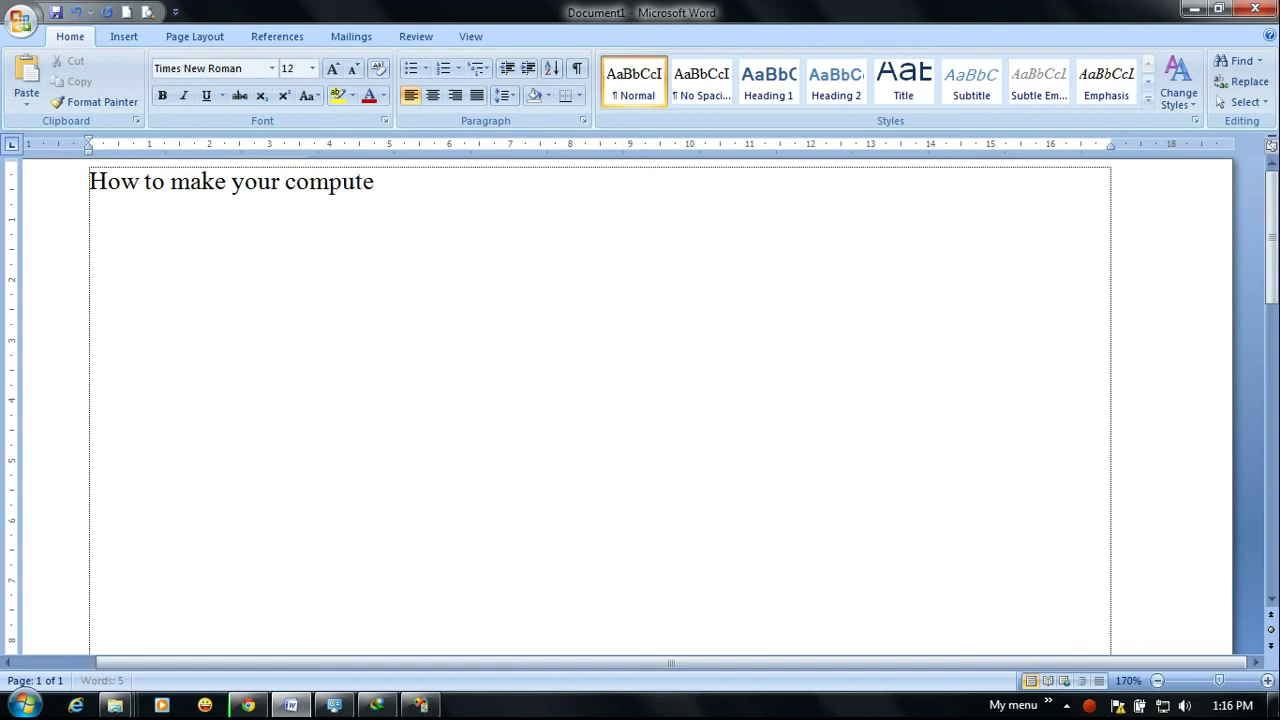
text(r faster???)
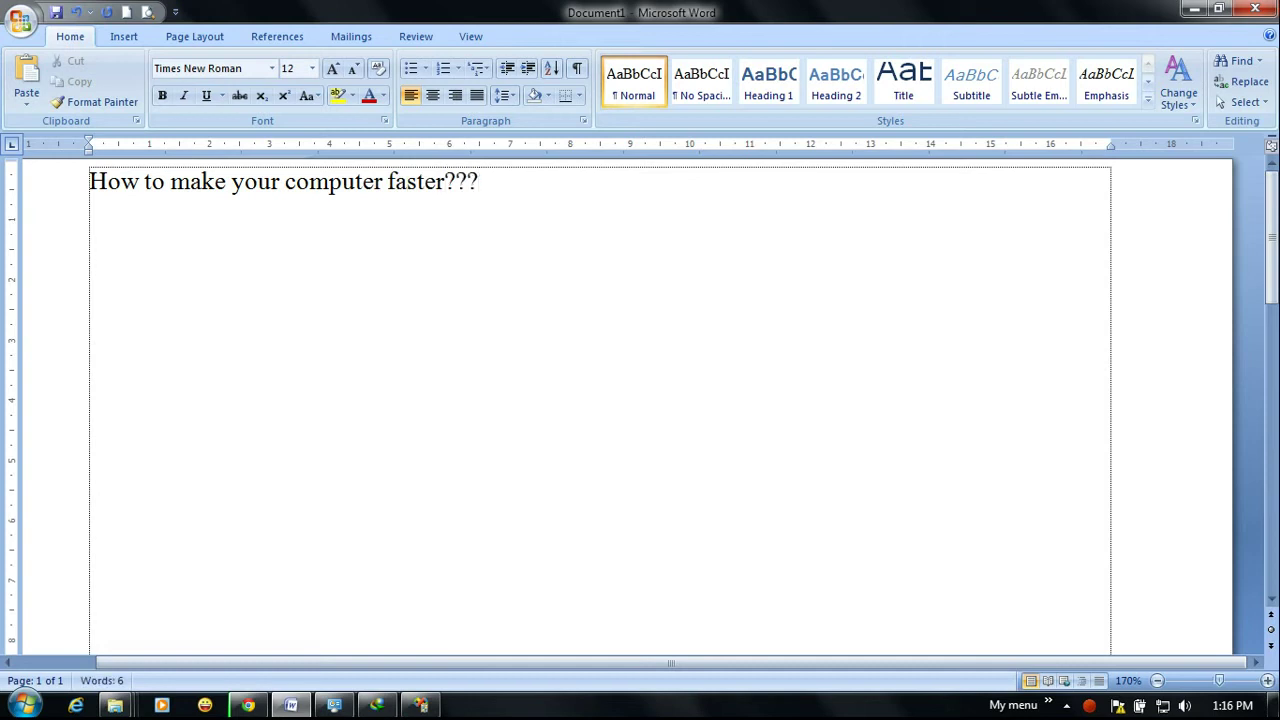
key(Return)
text(You can do)
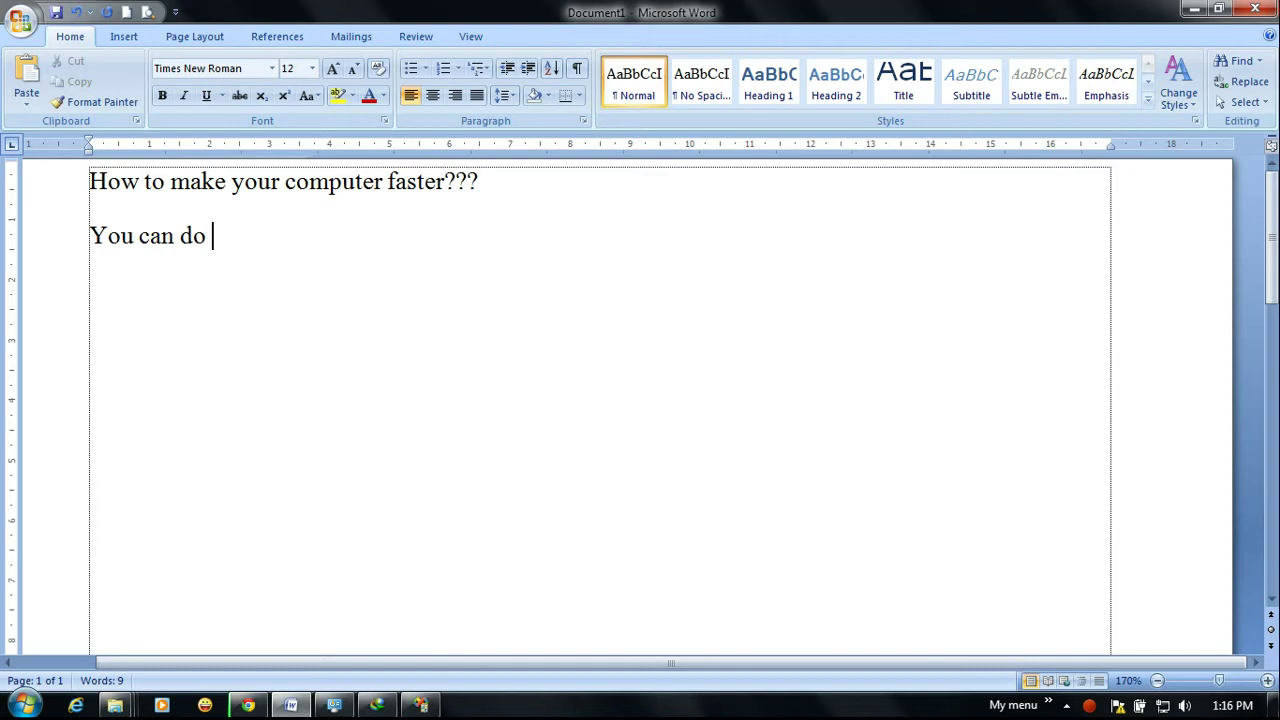
text(:)
key(Return)
- Start a numbered list with the first item "Remove startup software not need" and begin a second item
text(1.)
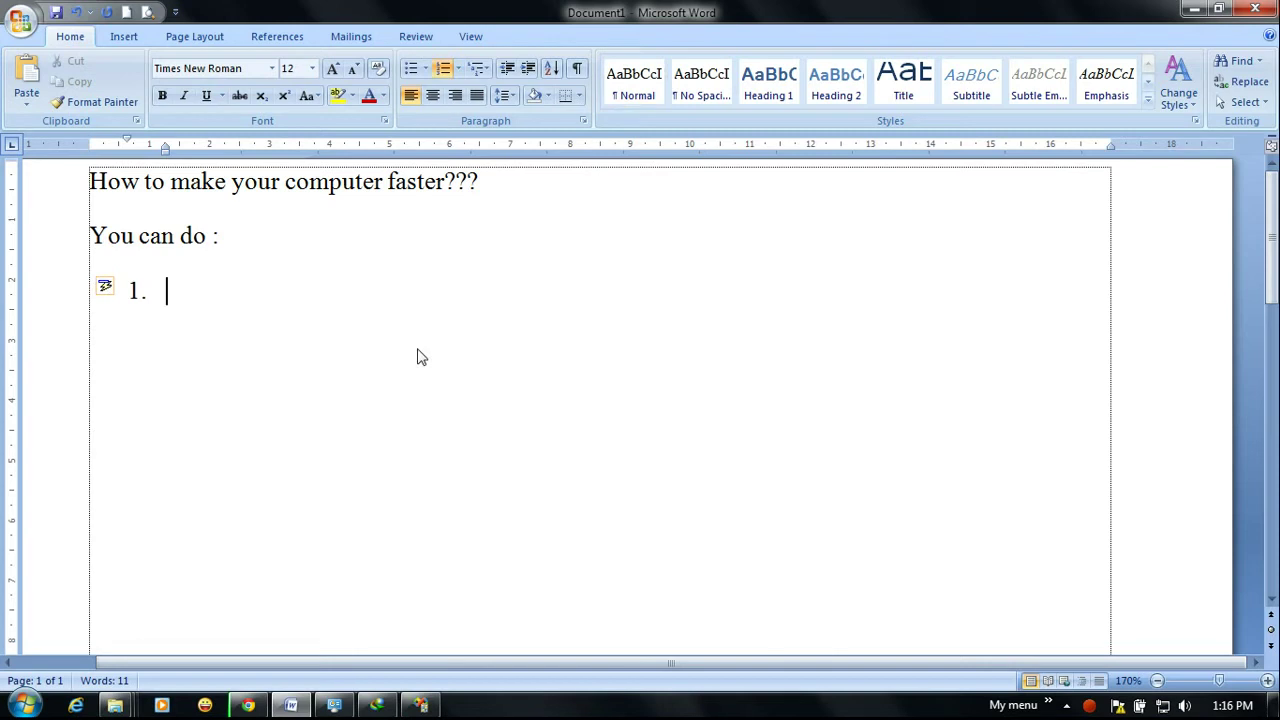
text( Remove)
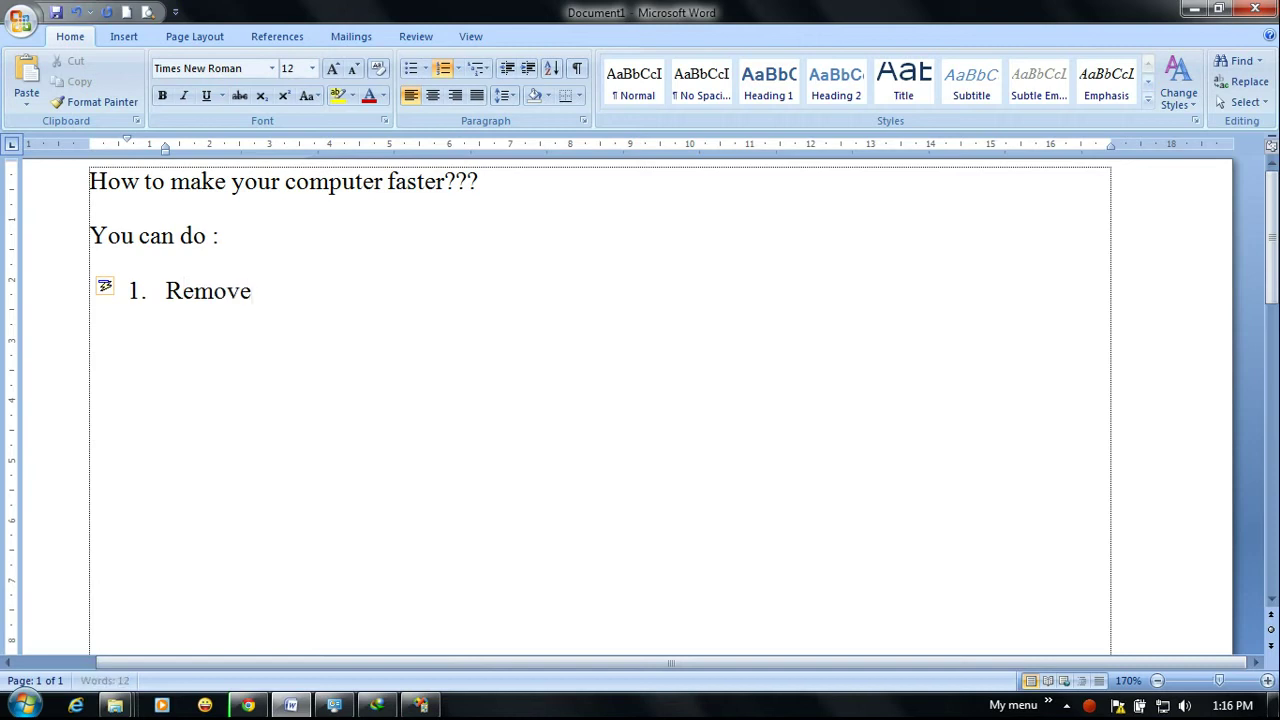
text( startup)
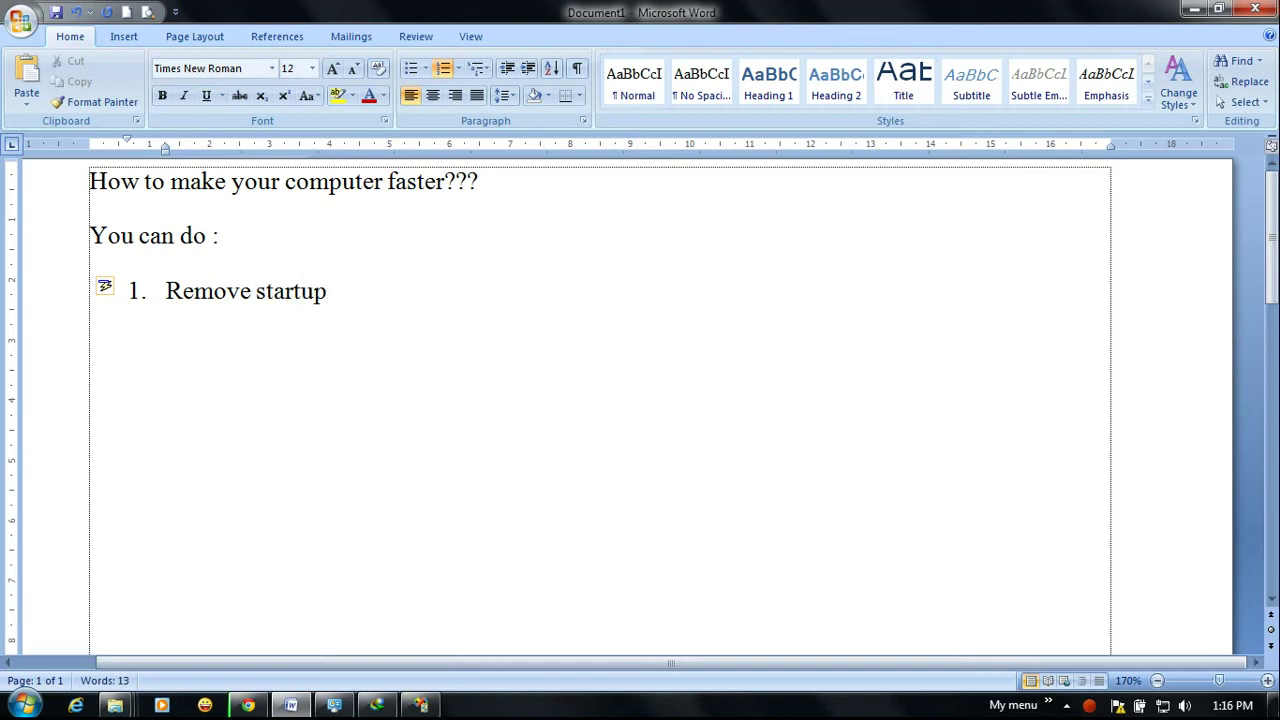
text( sof)
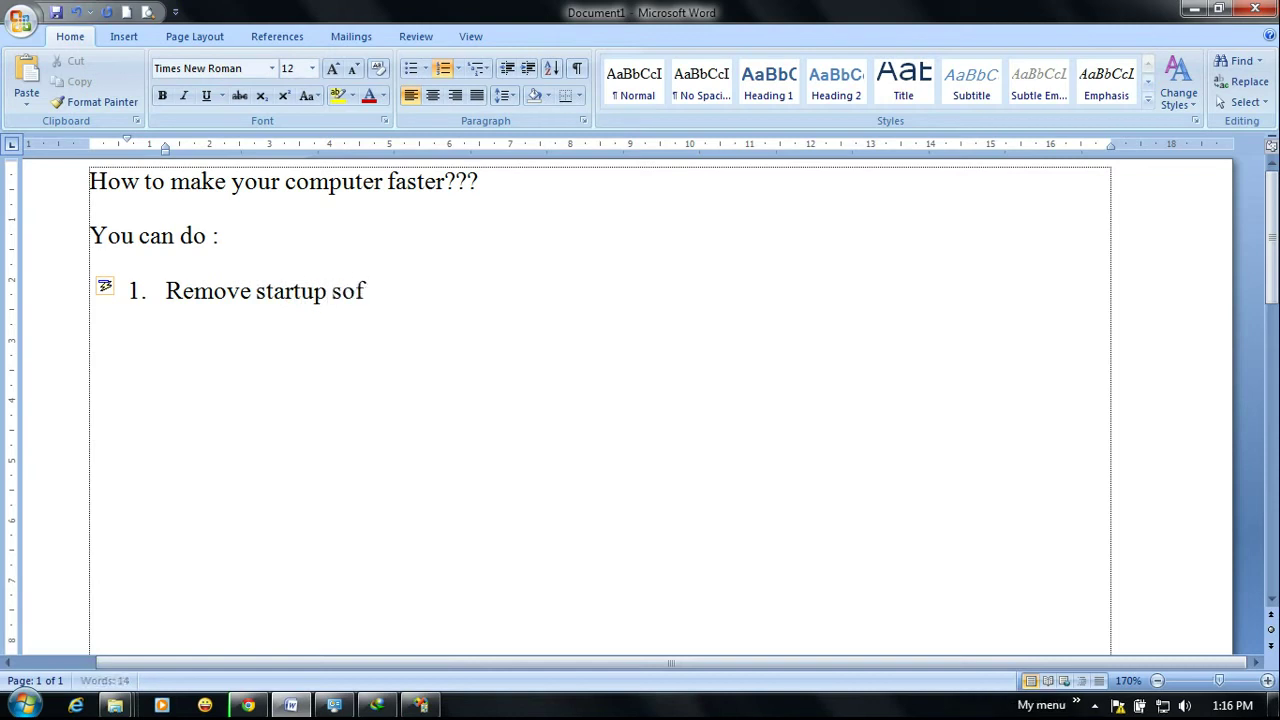
text(tware not ne)
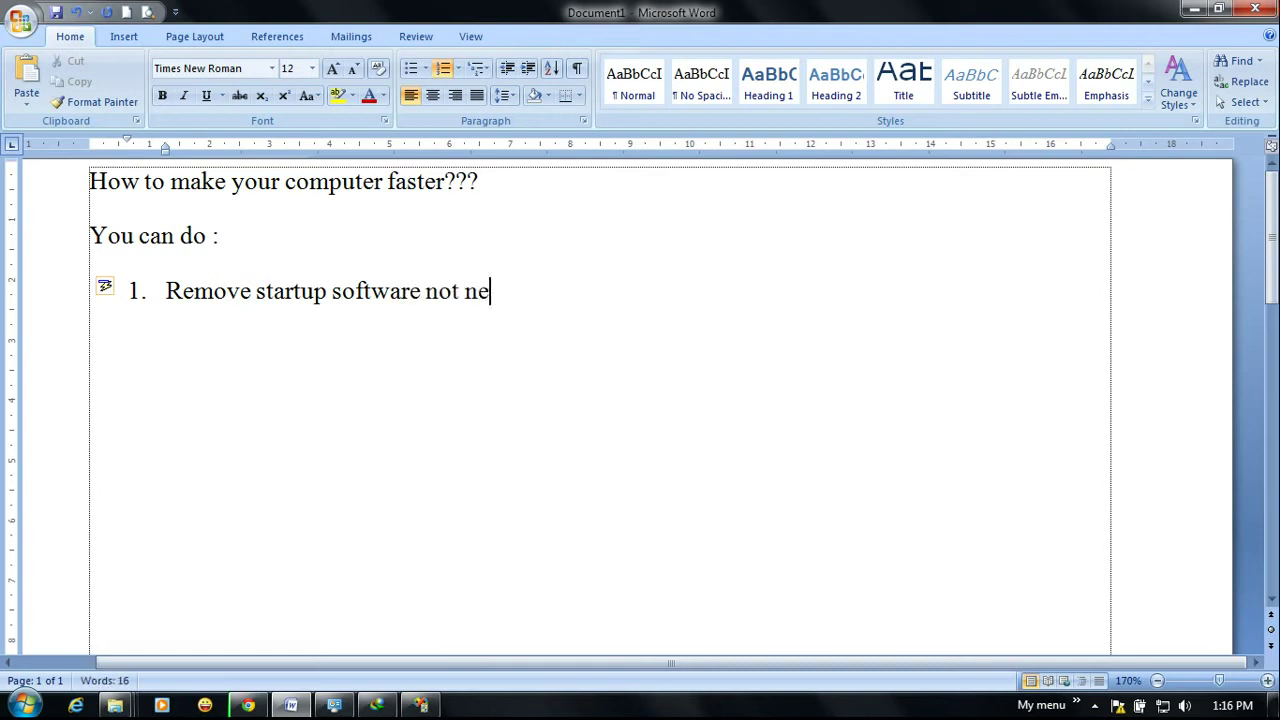
text(ed)
key(Return)
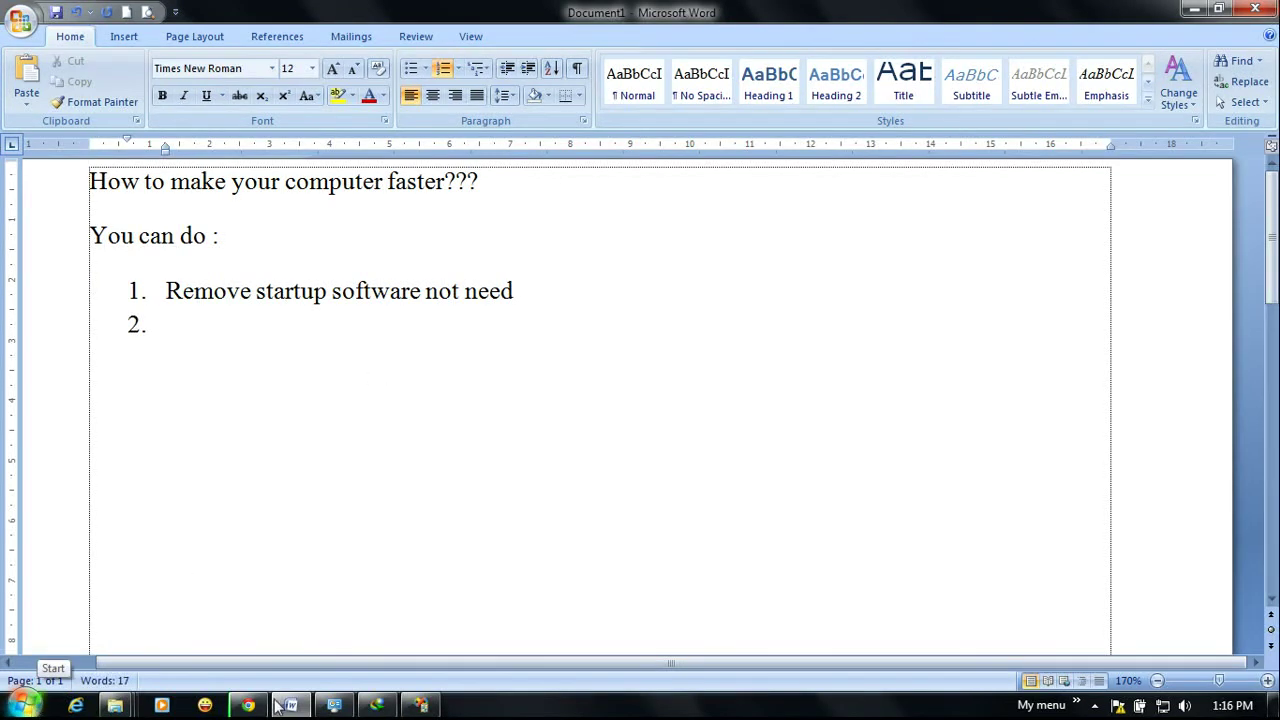
- Go to the desktop, run msconfig and show the startup items in System Configuration
key(super+d)
click(25, 705)
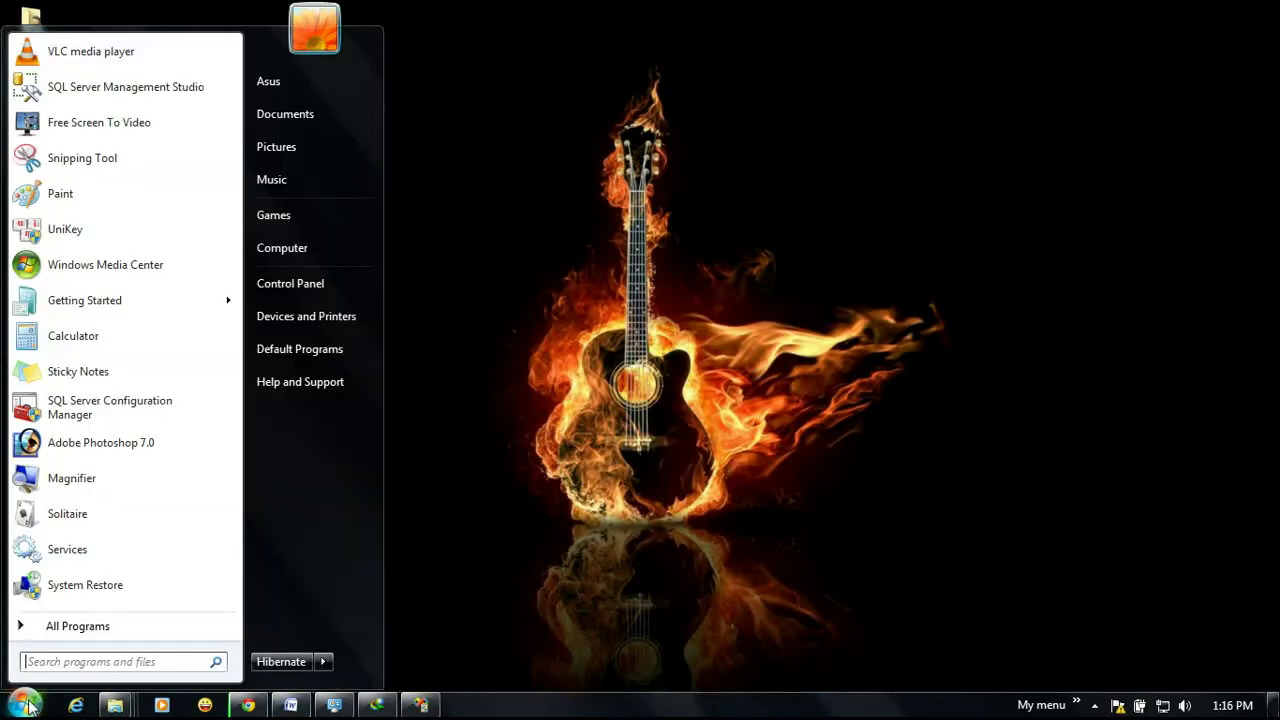
click(52, 662)
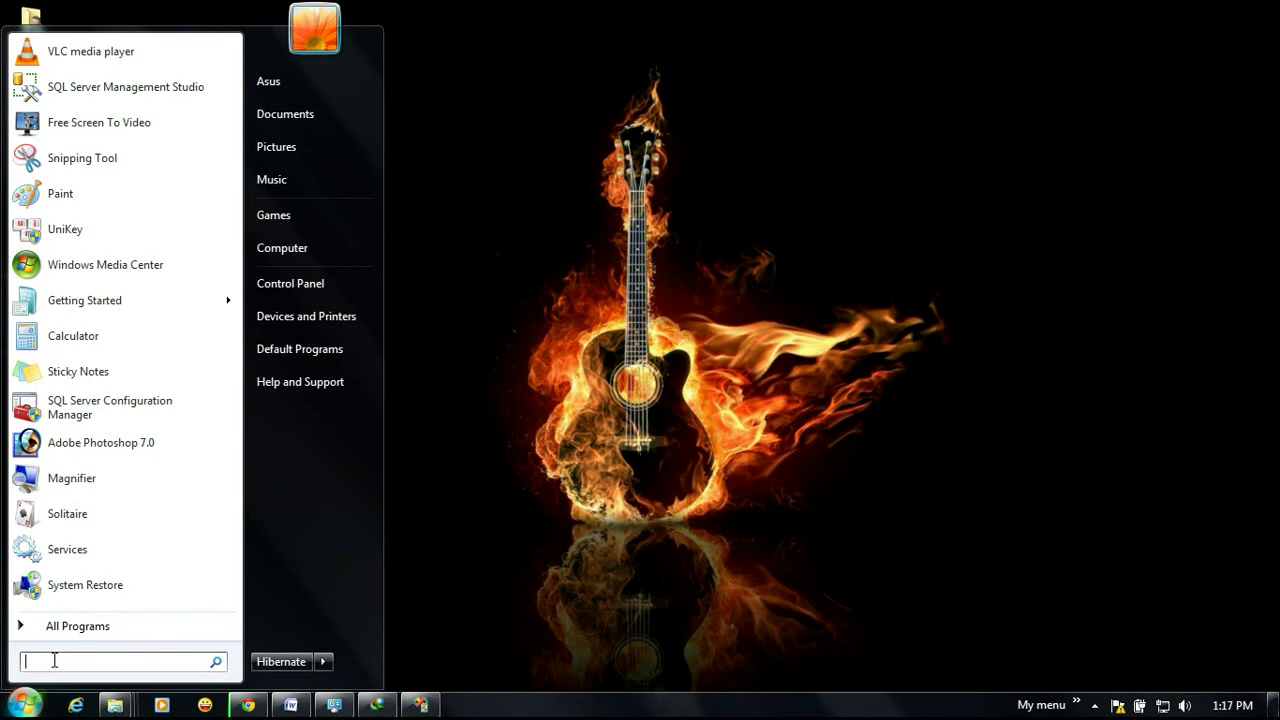
text(msco)
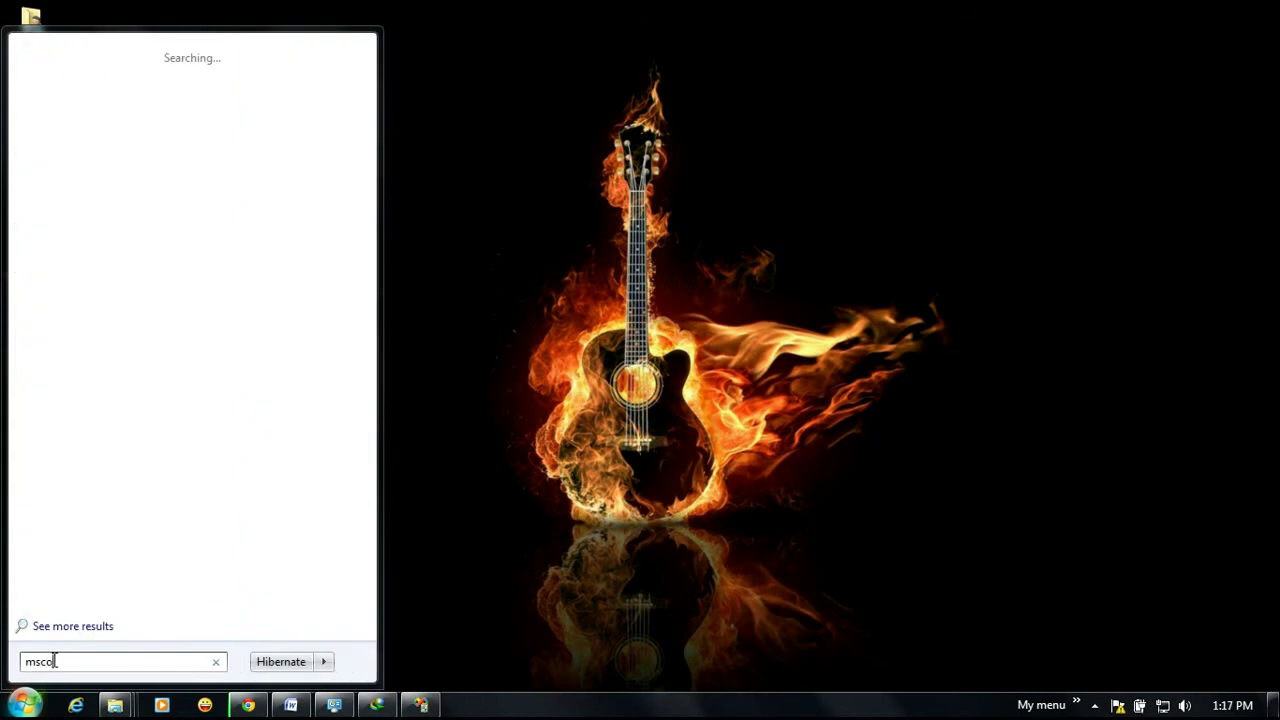
text(nfig)
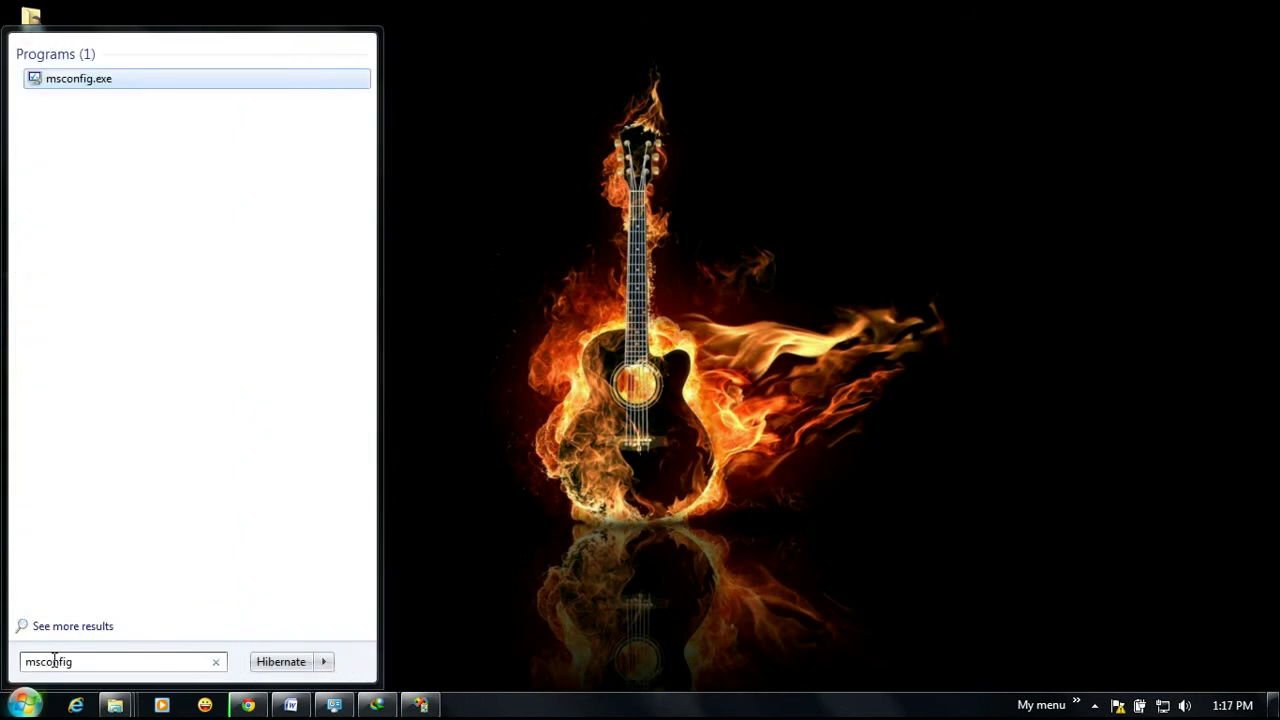
key(Return)
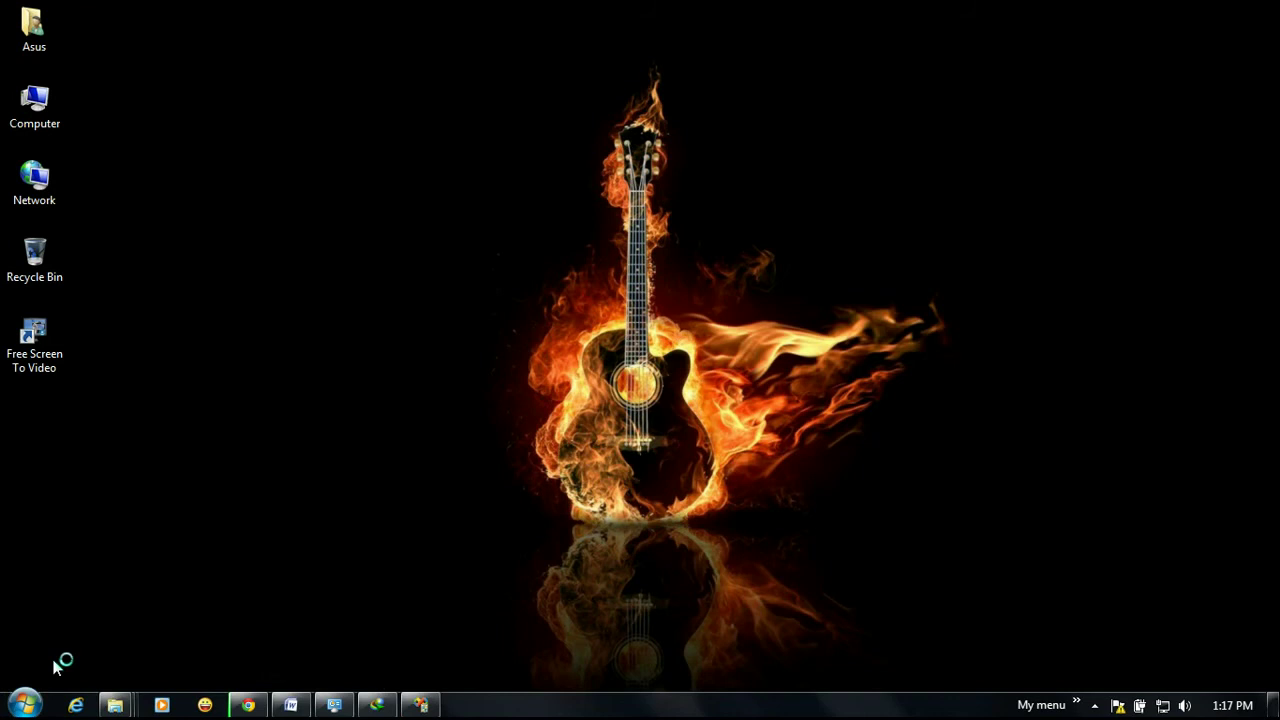
drag(613, 178, 648, 135)
click(569, 170)
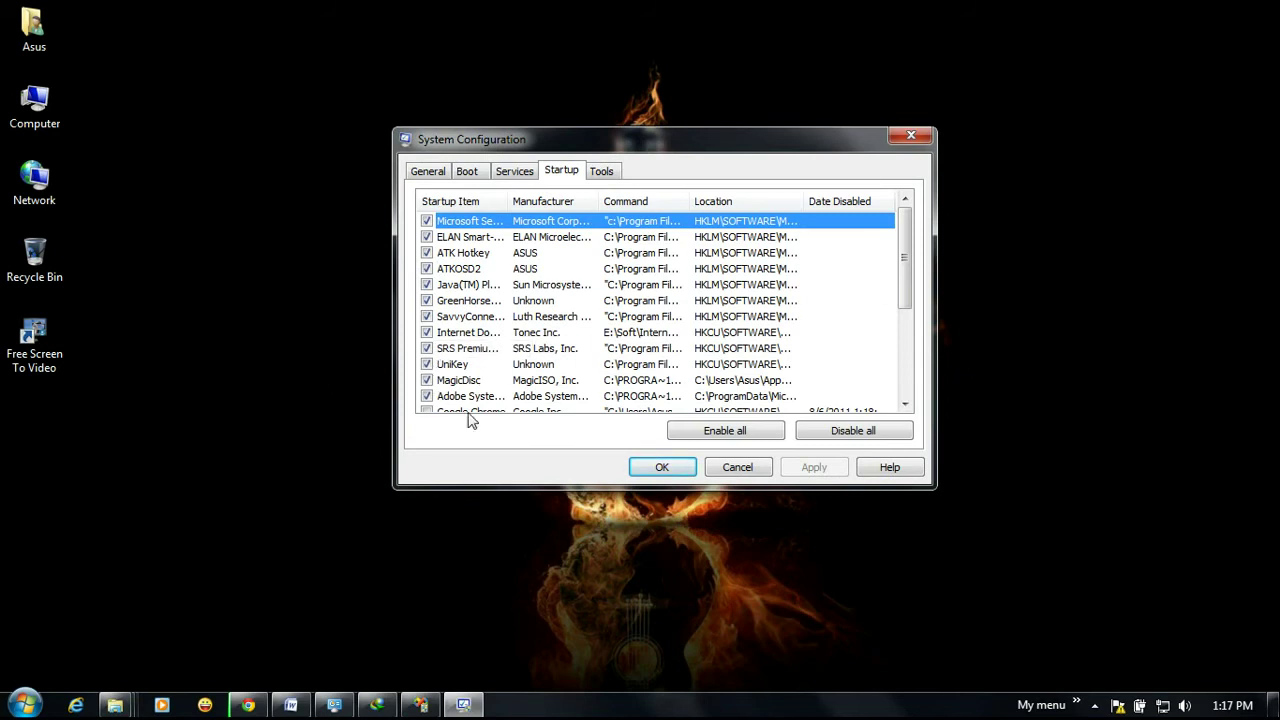
- Disable the "Adobe Syste...", "GreenHorse..." and "SavvyConne..." startup items, then apply the changes and close System Configuration
click(427, 396)
scroll(445, 400, down, 2)
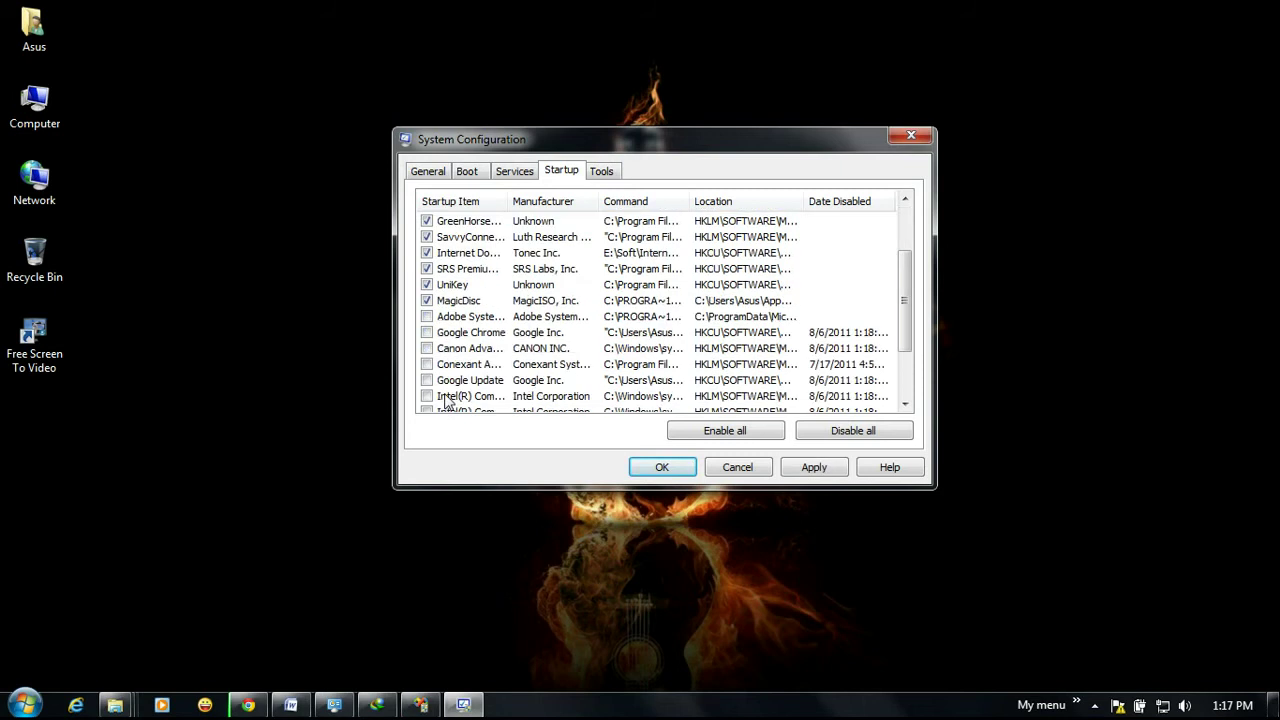
scroll(450, 375, down, 2)
scroll(462, 360, up, 4)
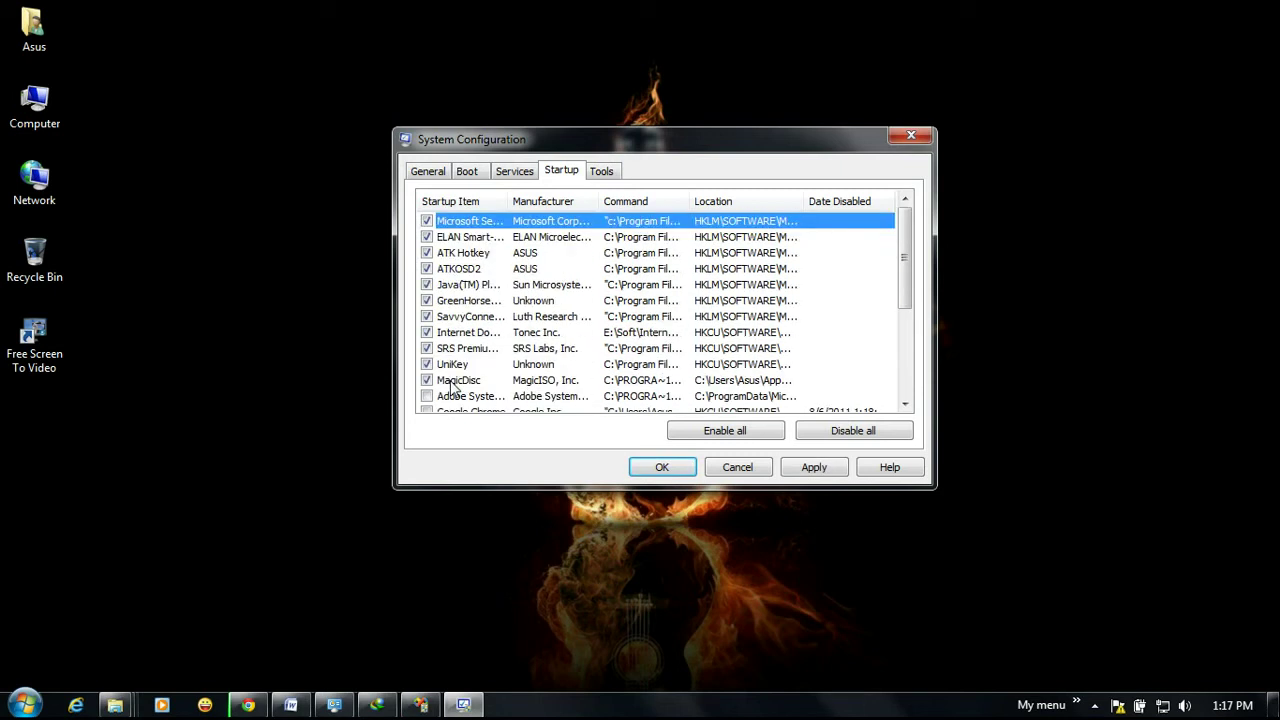
click(427, 300)
click(427, 316)
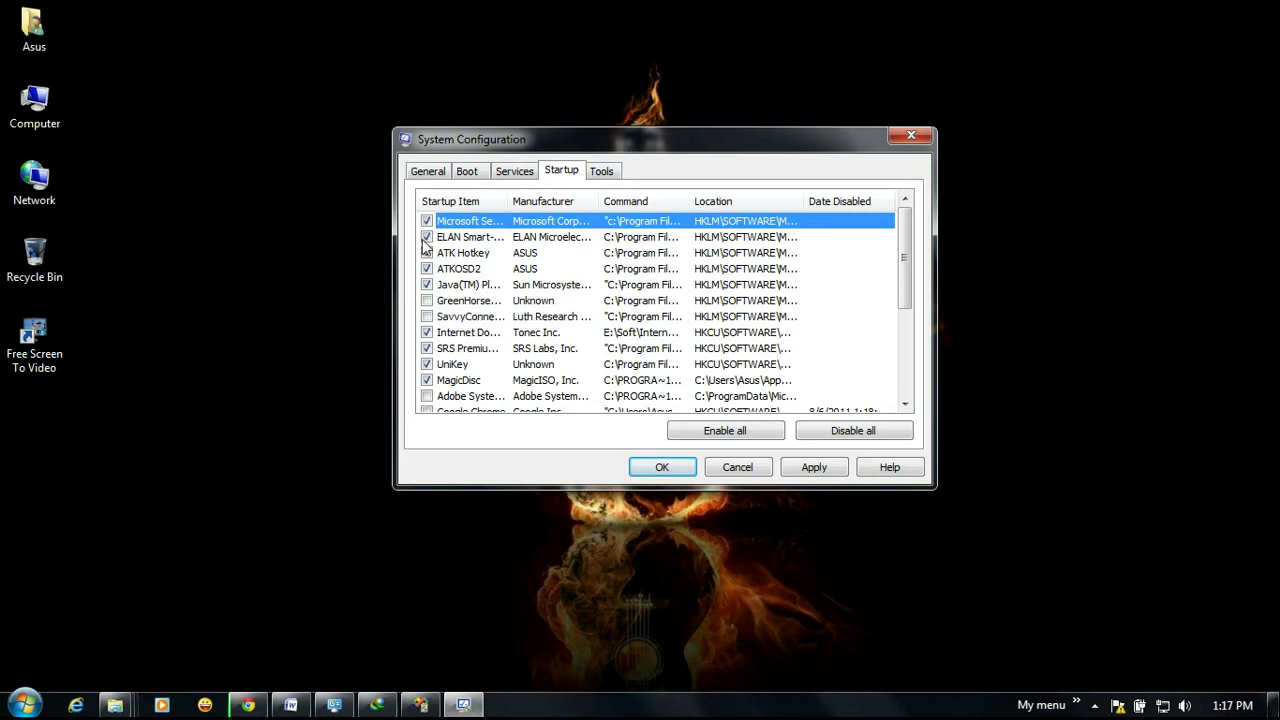
click(820, 467)
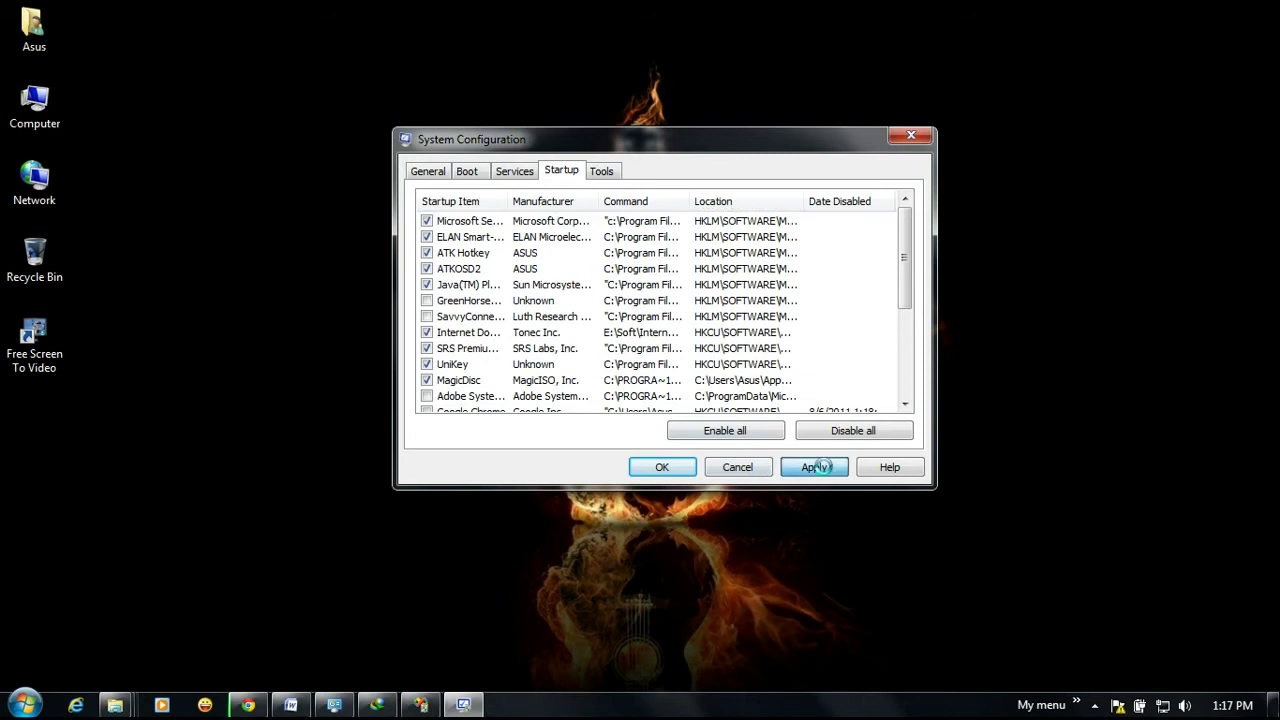
click(678, 468)
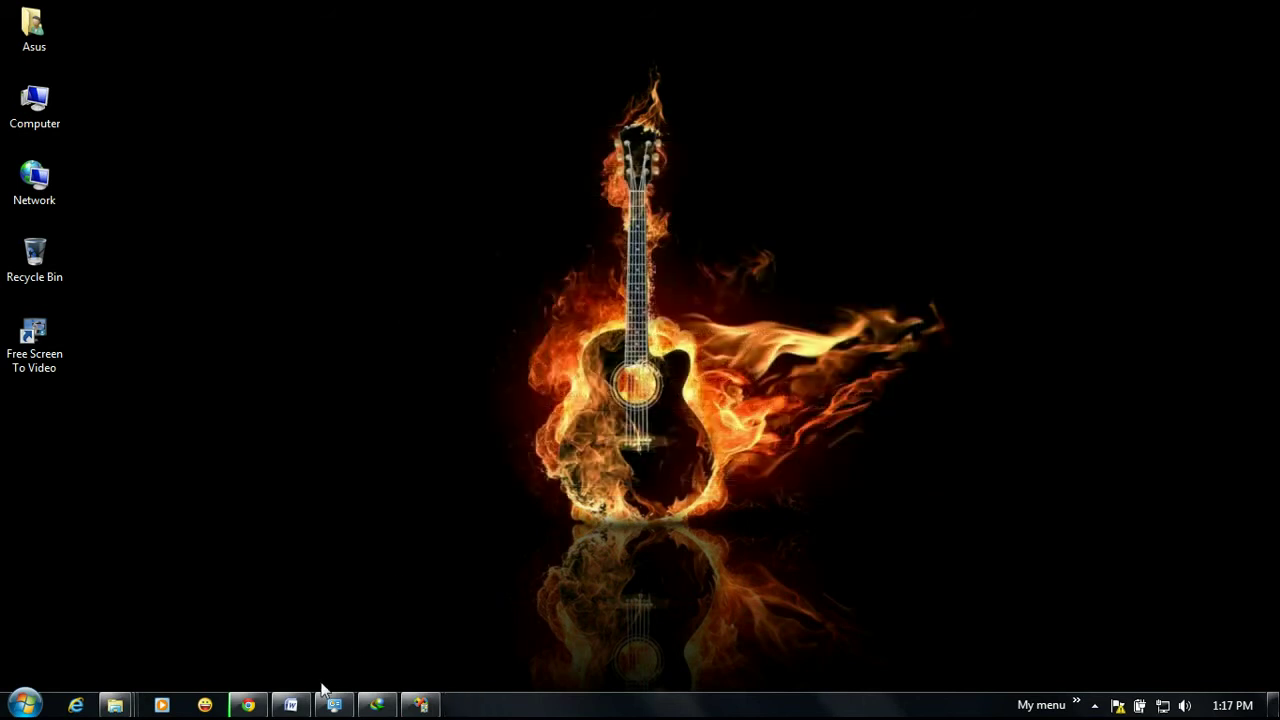
- Switch back to the Word document and enter "Stop some services to fast boot" as the second list item
click(290, 705)
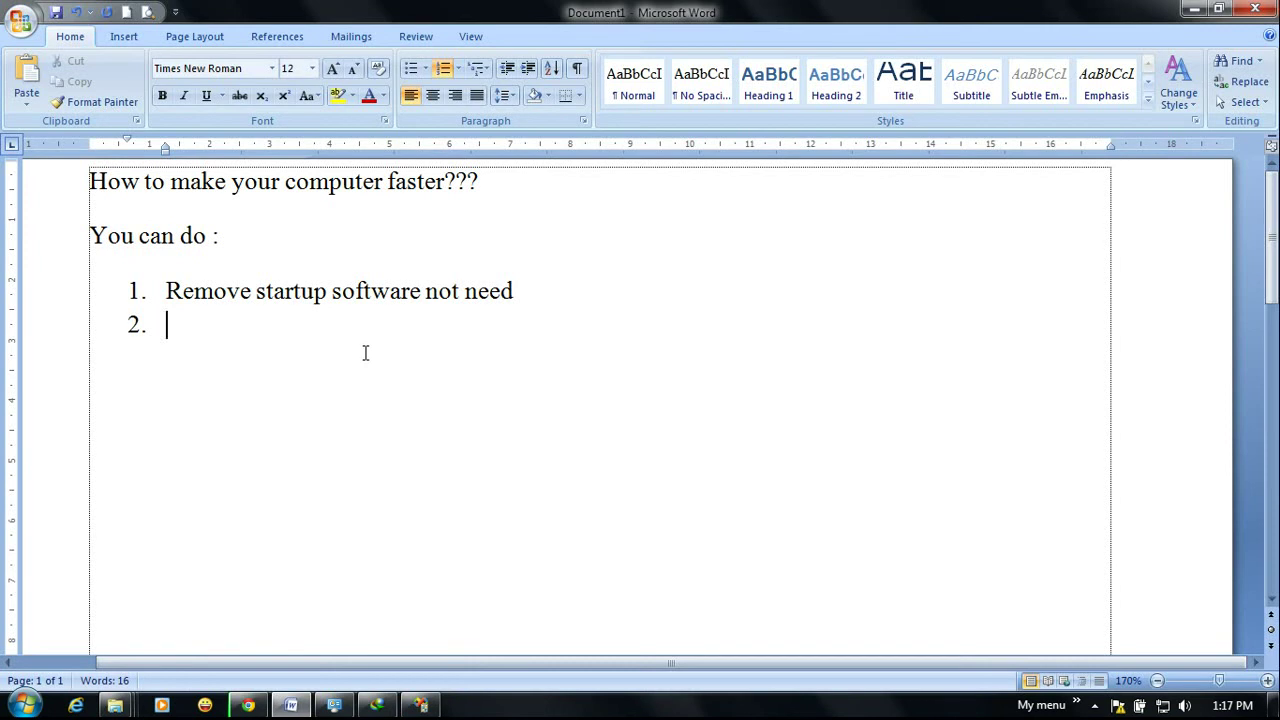
text(Stop some)
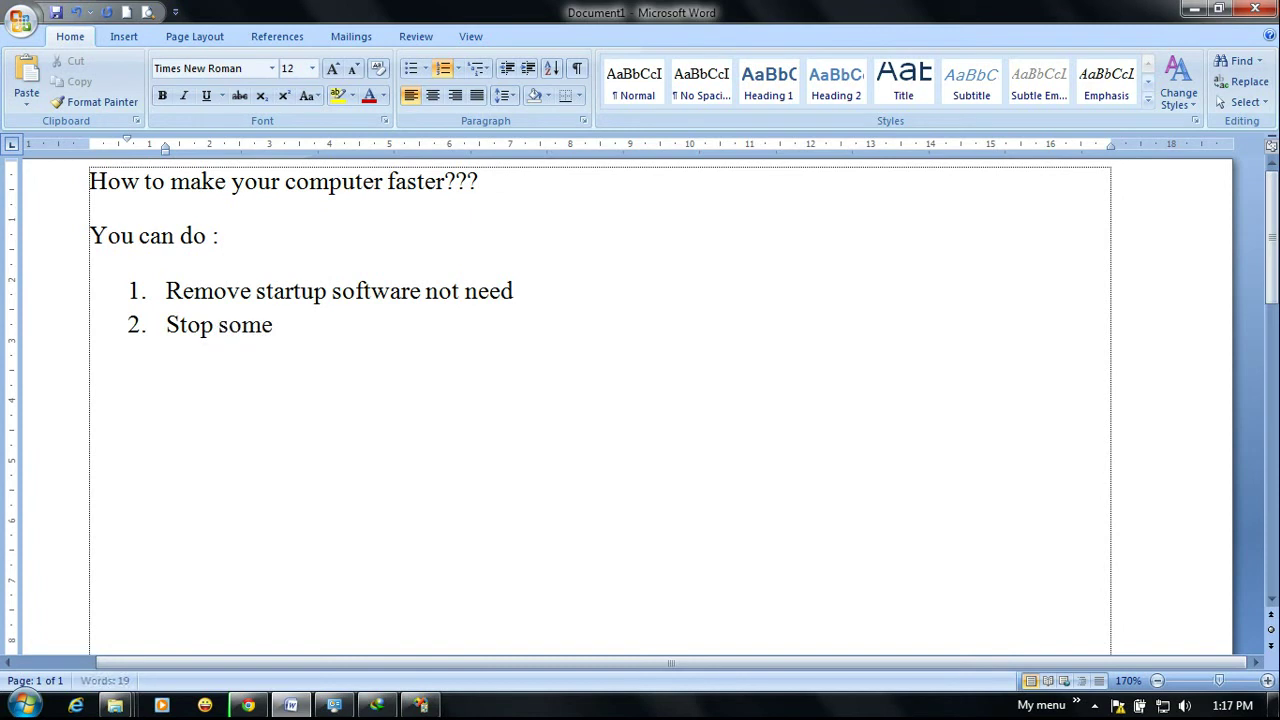
text( servic)
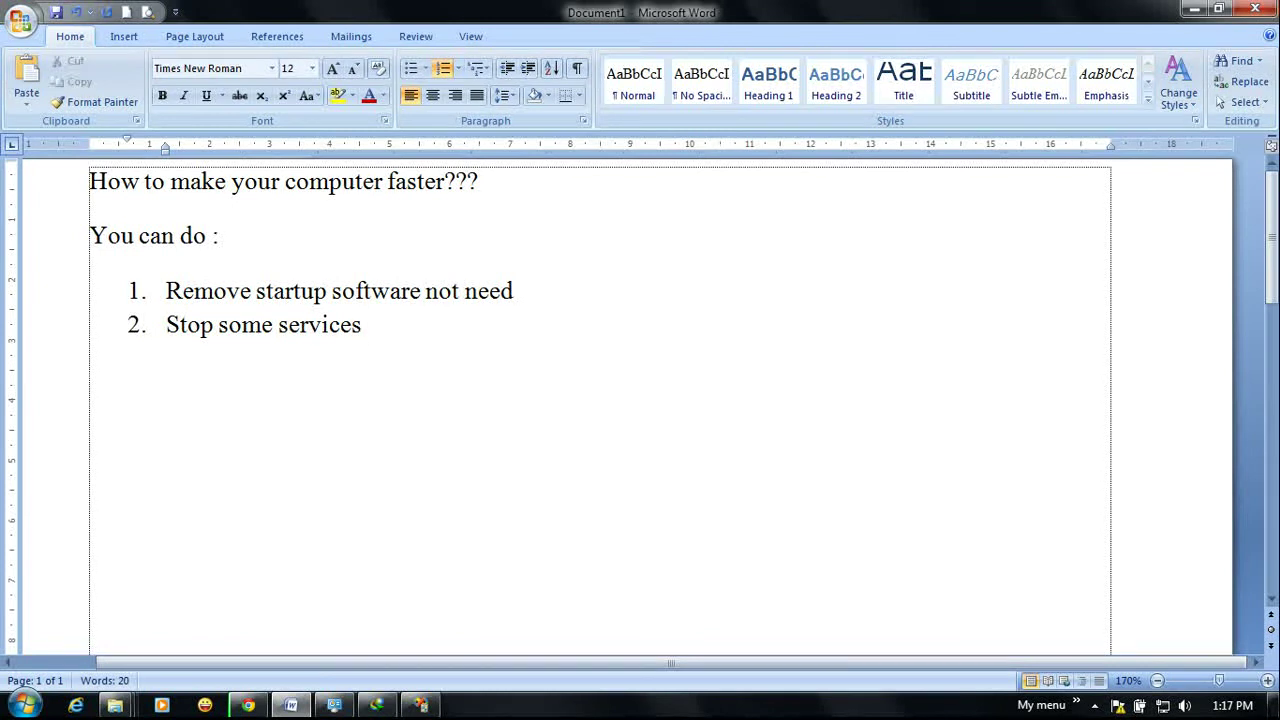
text(es to fa)
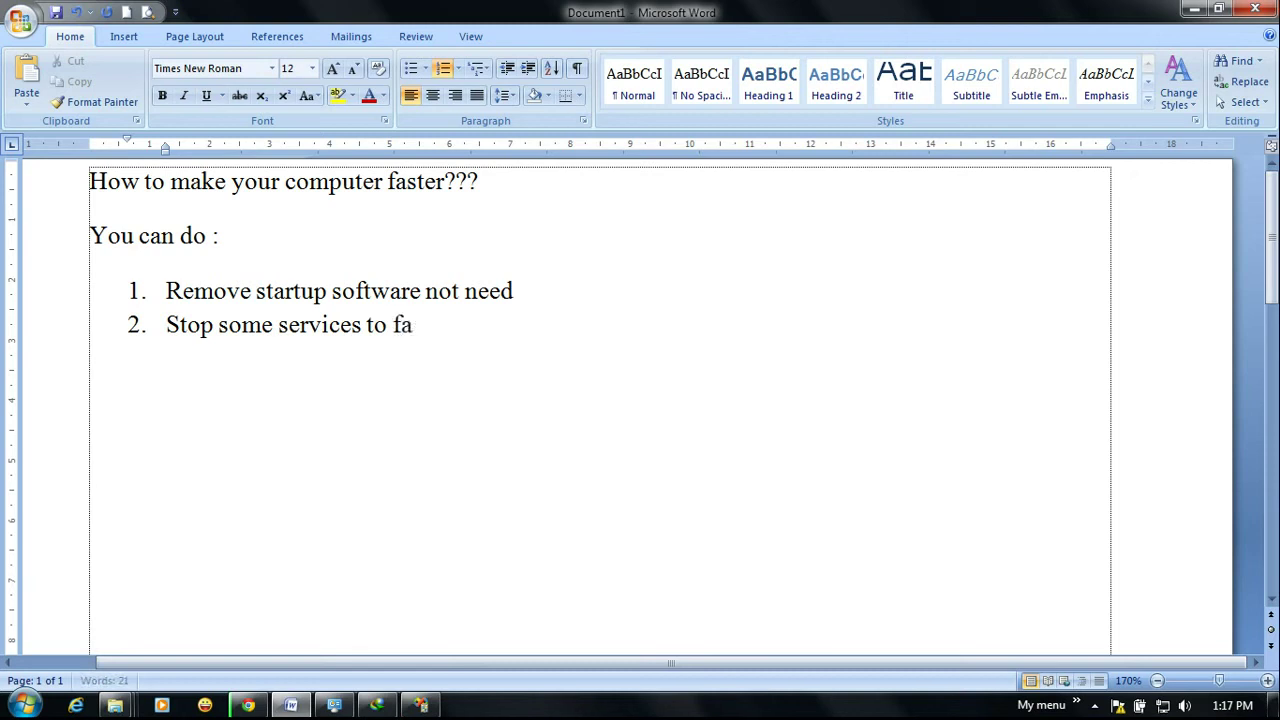
text(st boot)
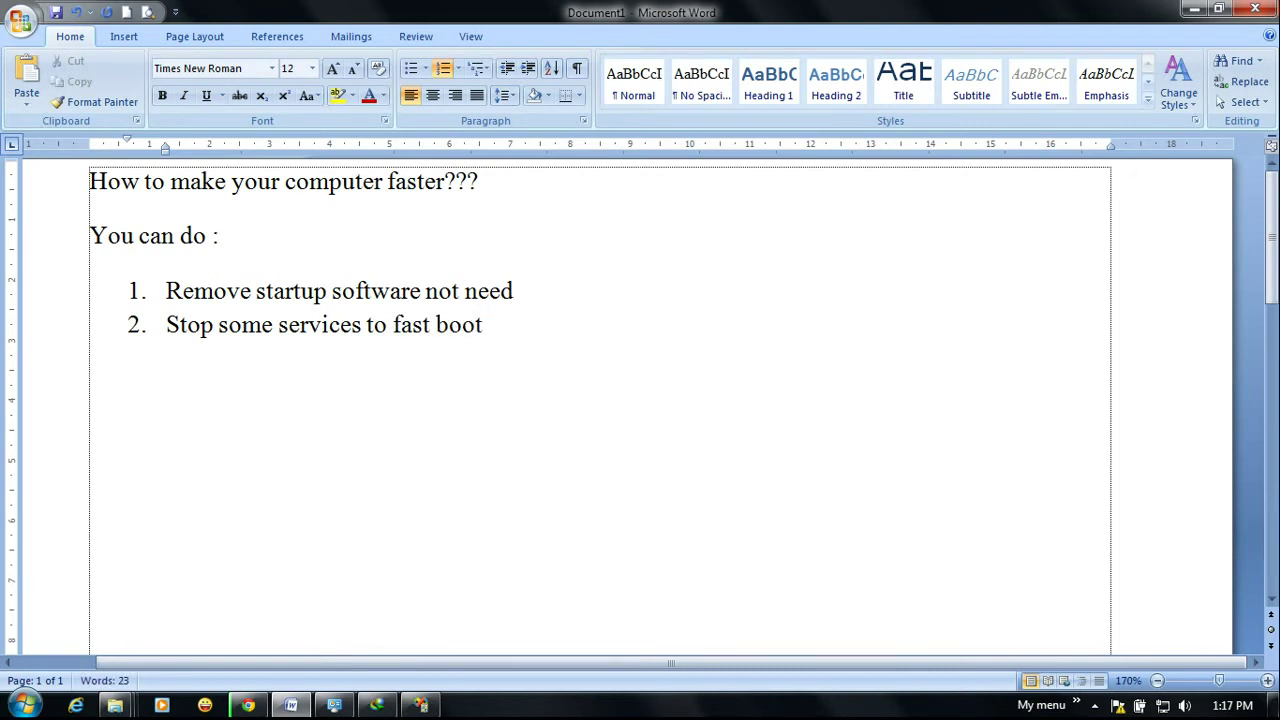
- Minimize Word, open Computer Management maximized and show its list of Services
click(290, 705)
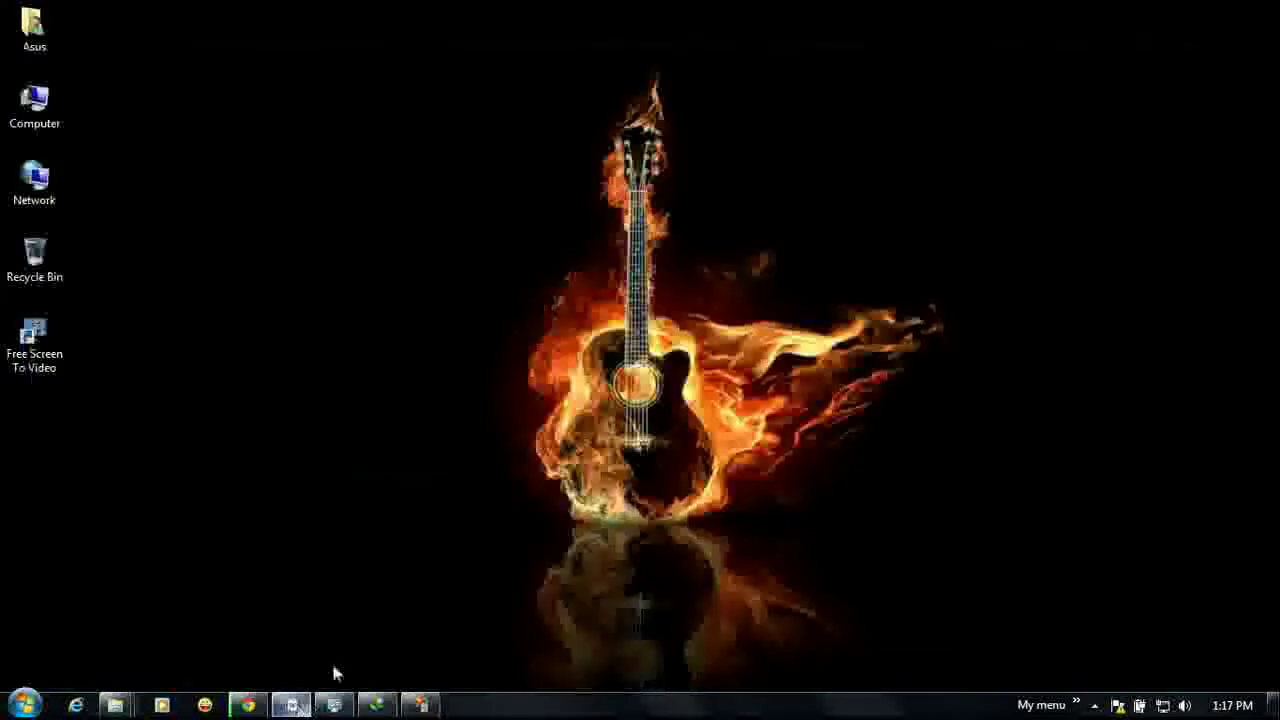
right_click(35, 105)
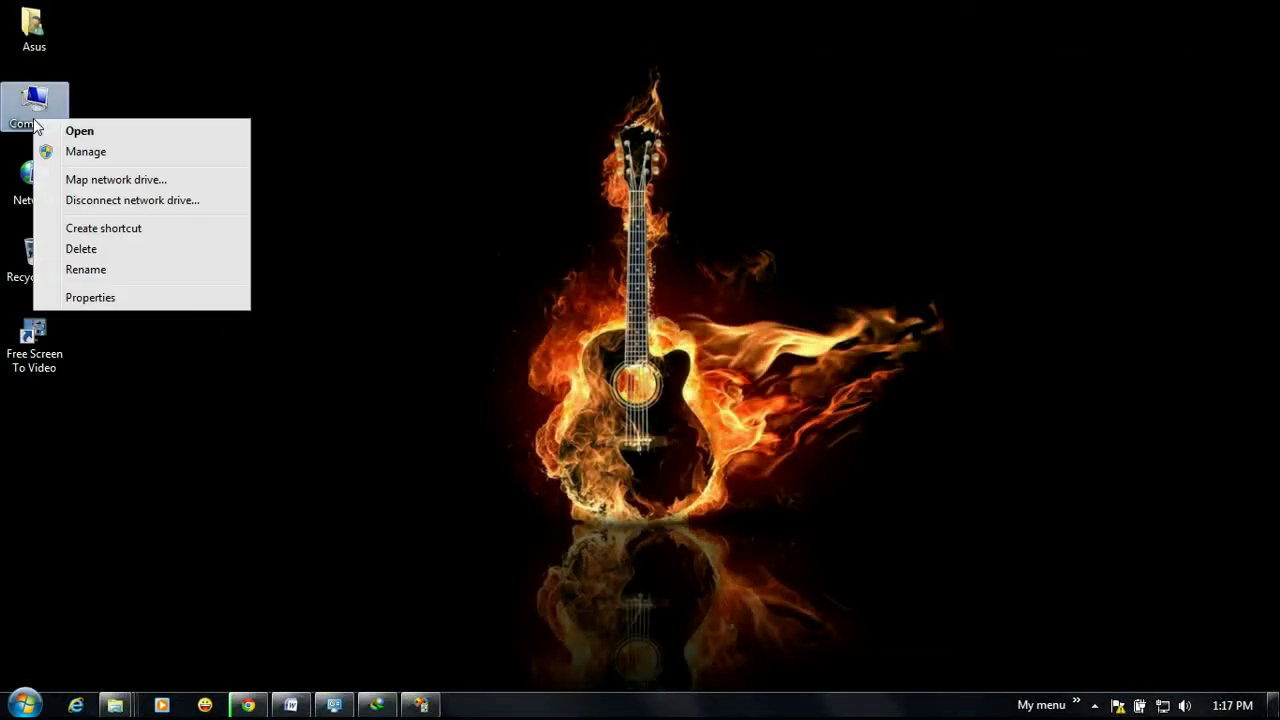
click(80, 152)
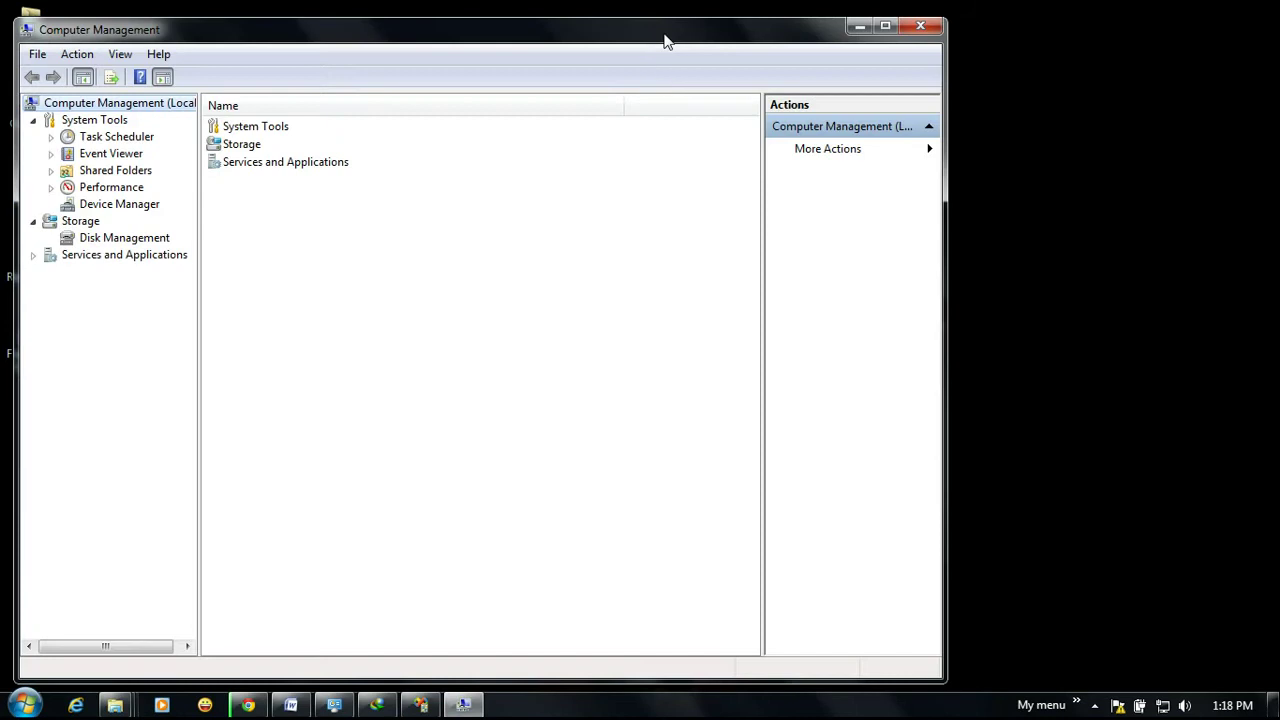
double_click(655, 37)
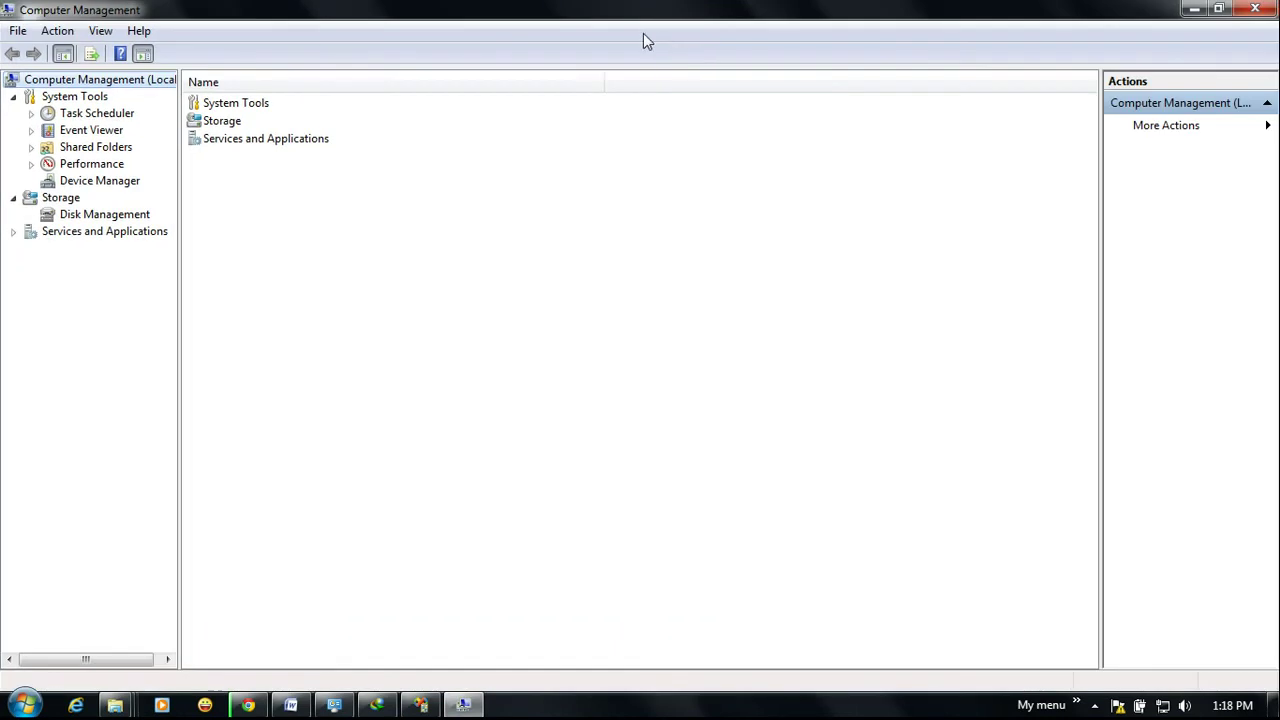
click(13, 232)
click(79, 265)
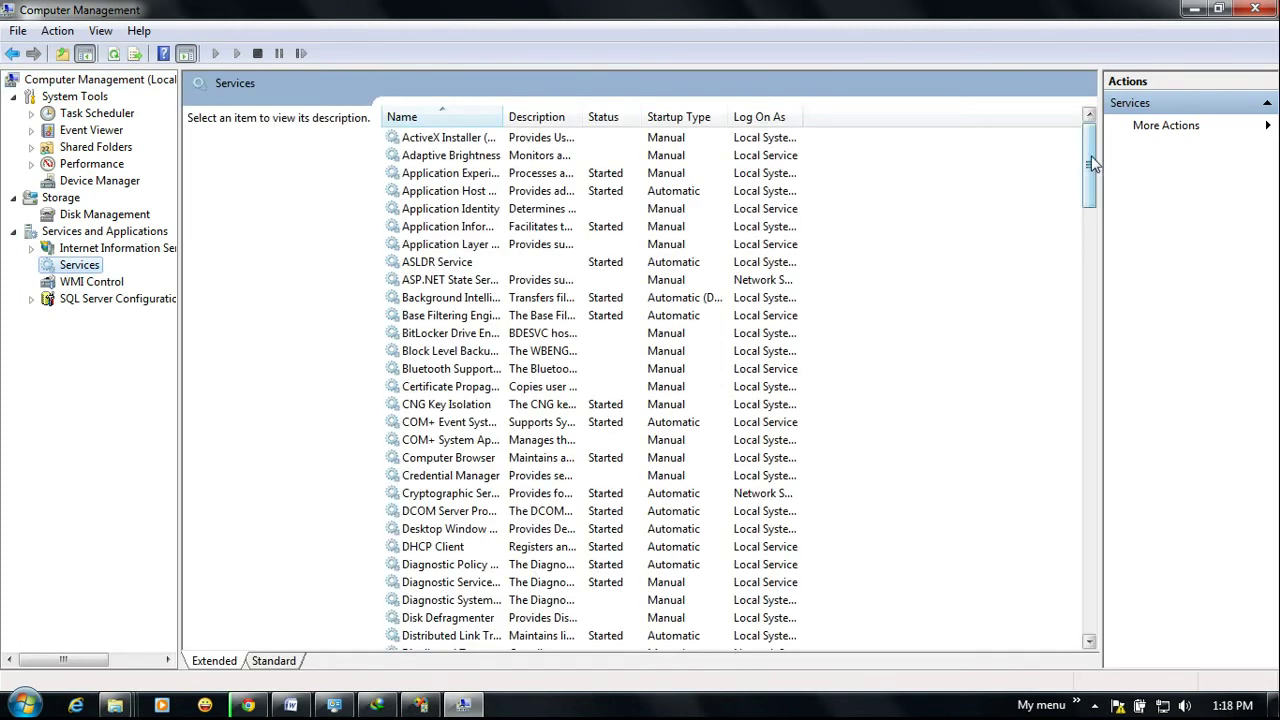
- Set the WLAN AutoConfig service's startup type to Manual, apply it, stop the service and close its properties
drag(1092, 165, 1092, 493)
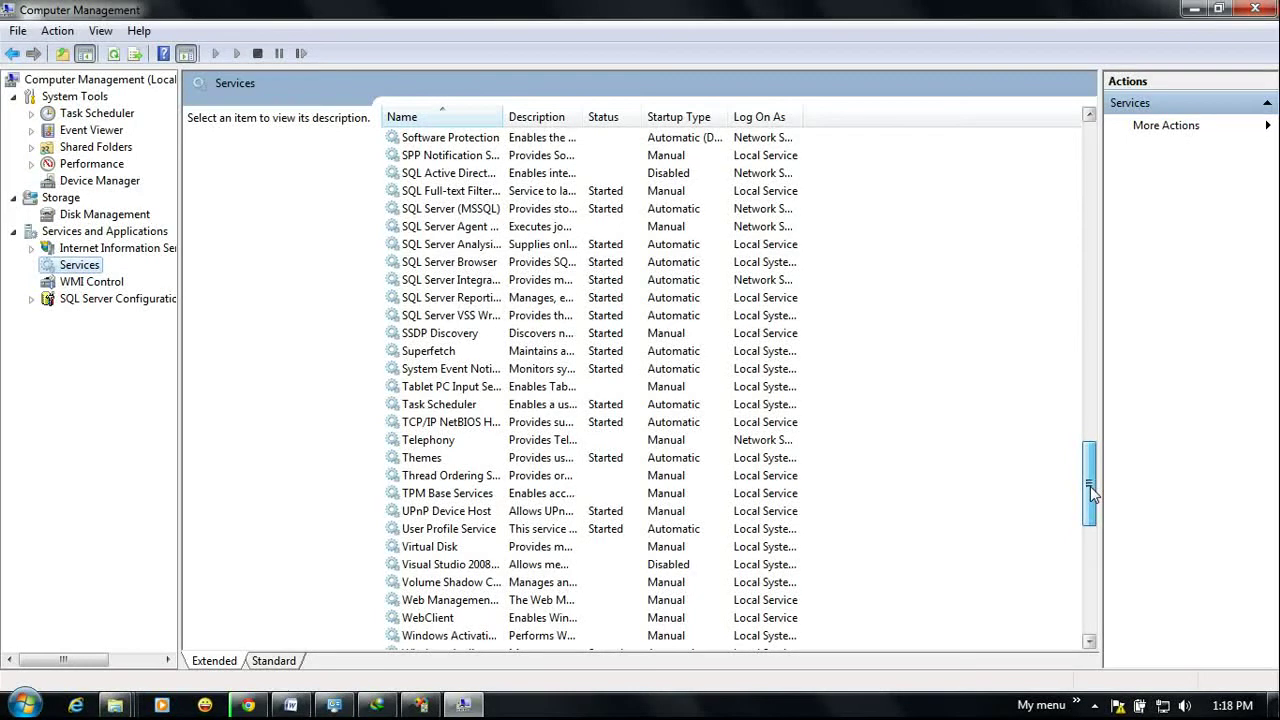
drag(1090, 486, 1090, 593)
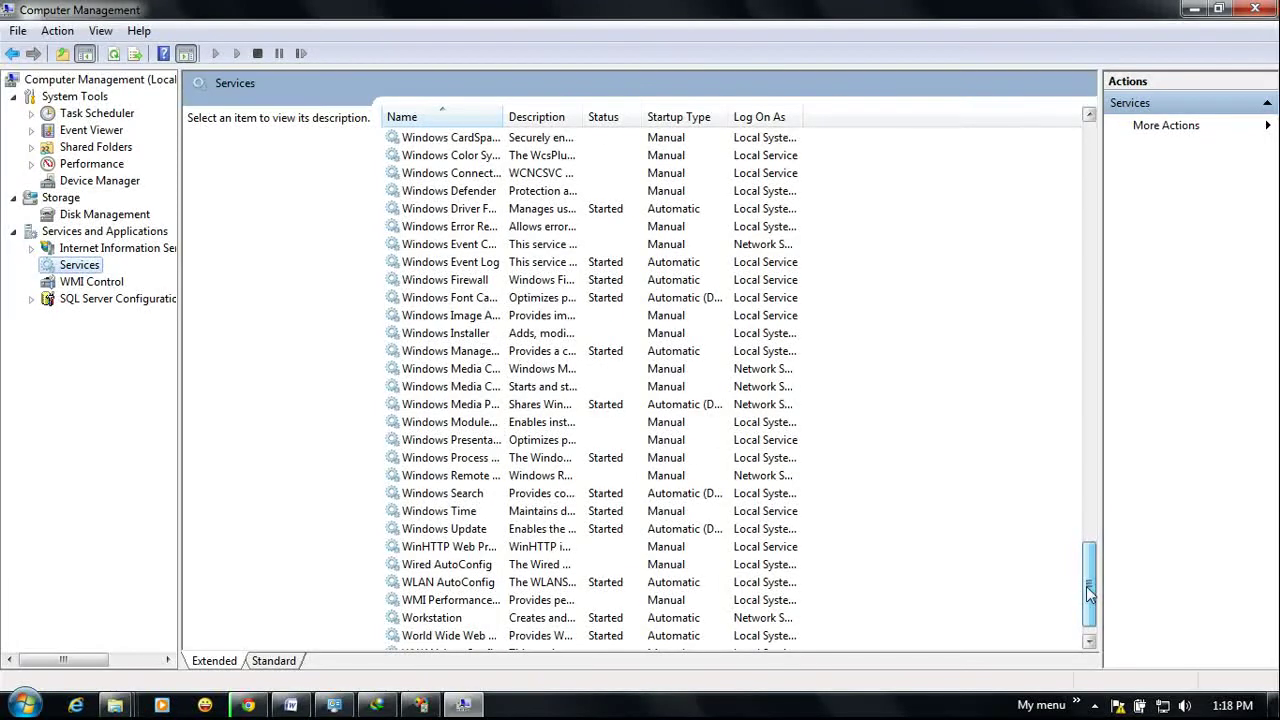
click(457, 588)
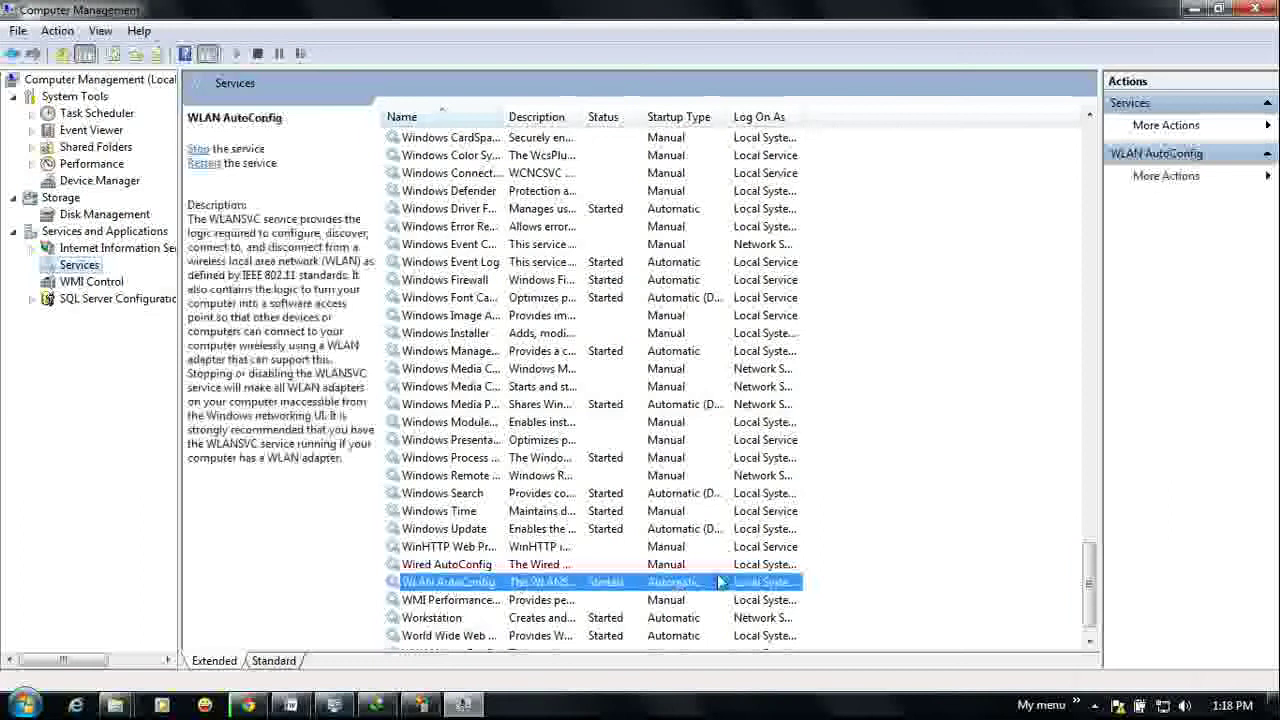
double_click(428, 588)
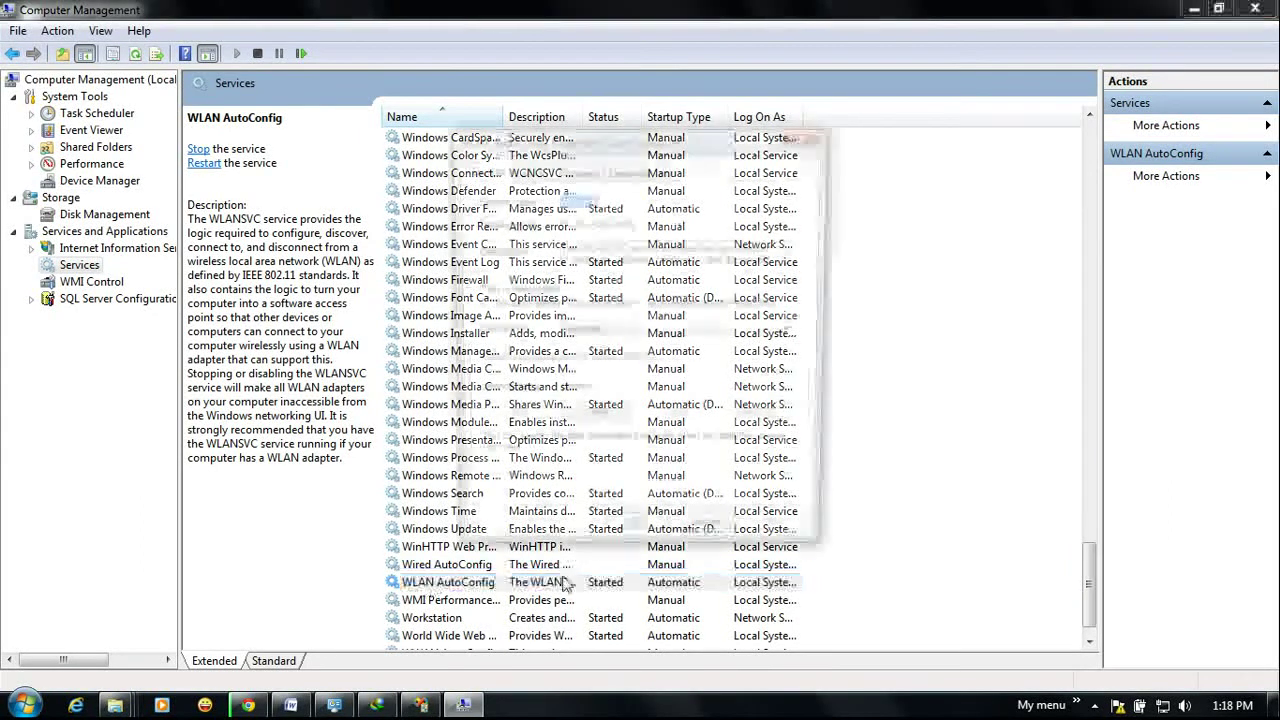
click(708, 335)
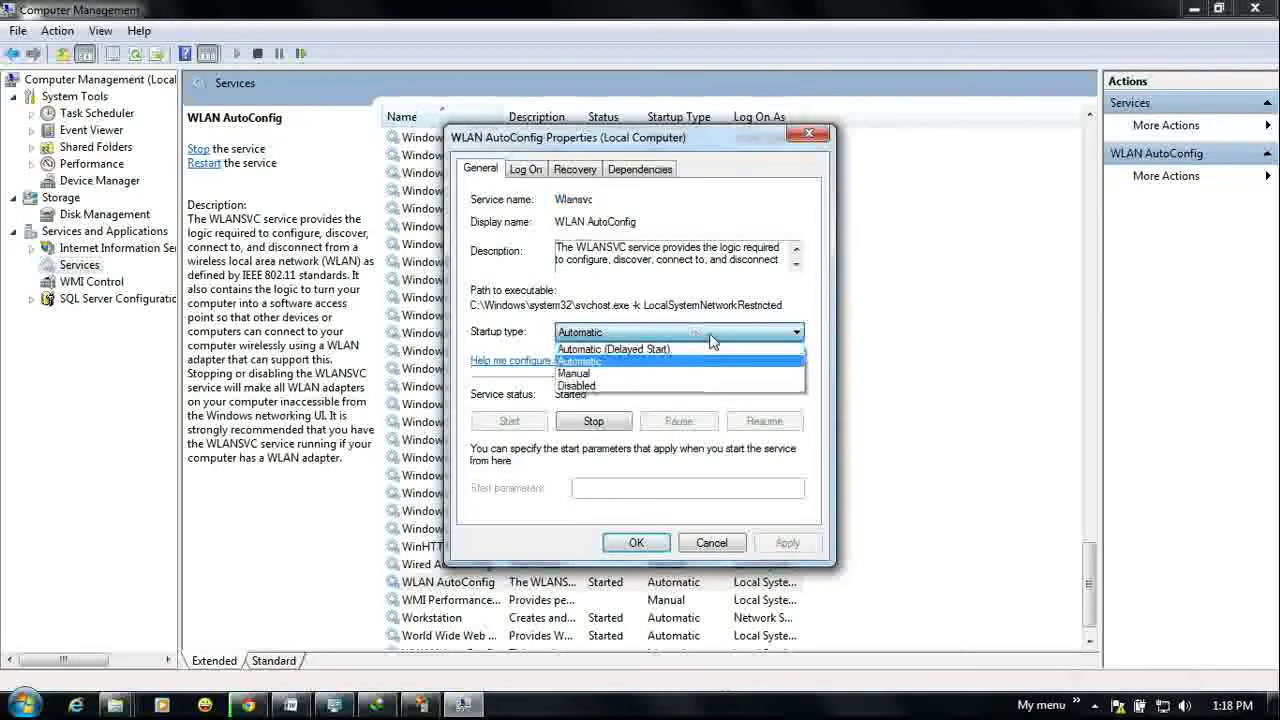
click(582, 375)
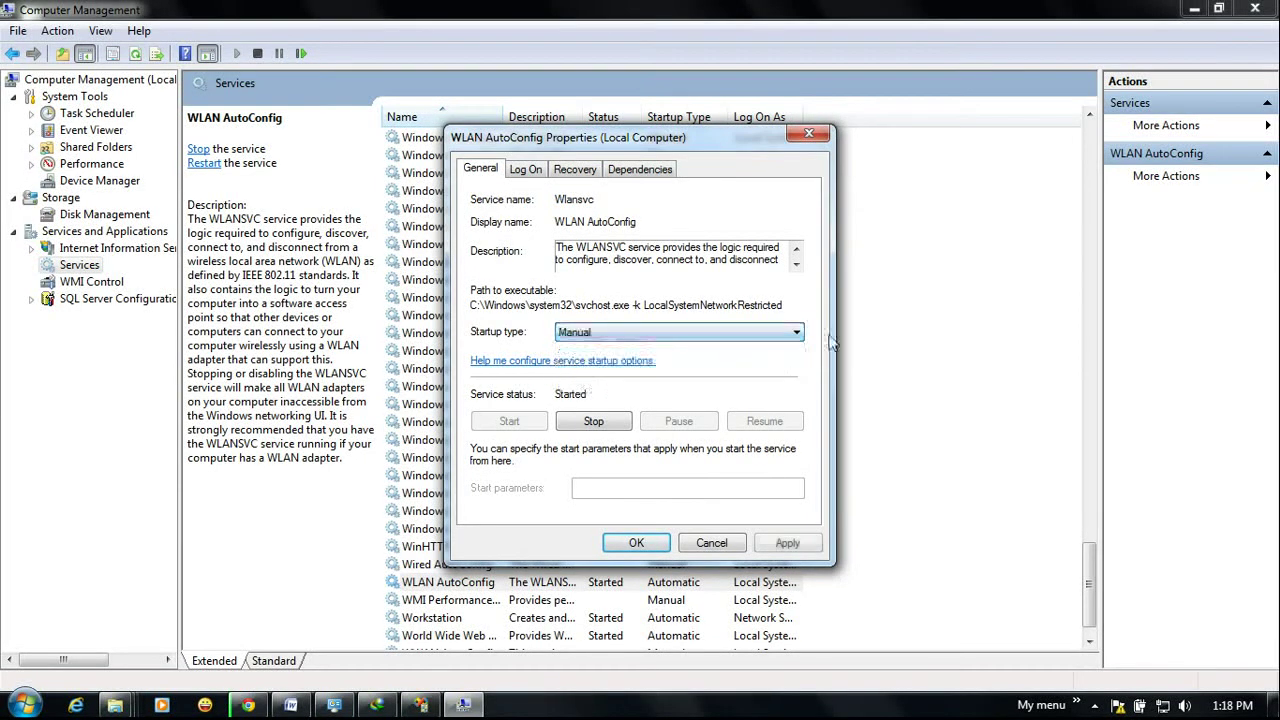
click(787, 543)
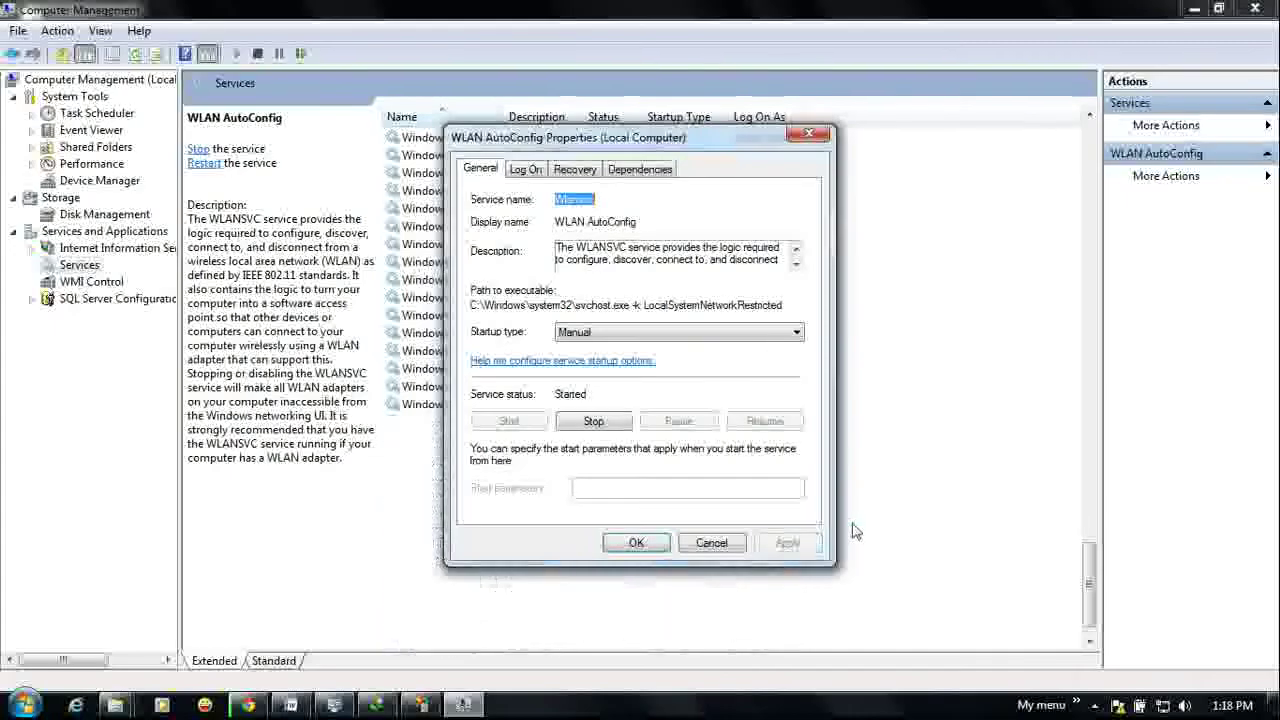
click(600, 422)
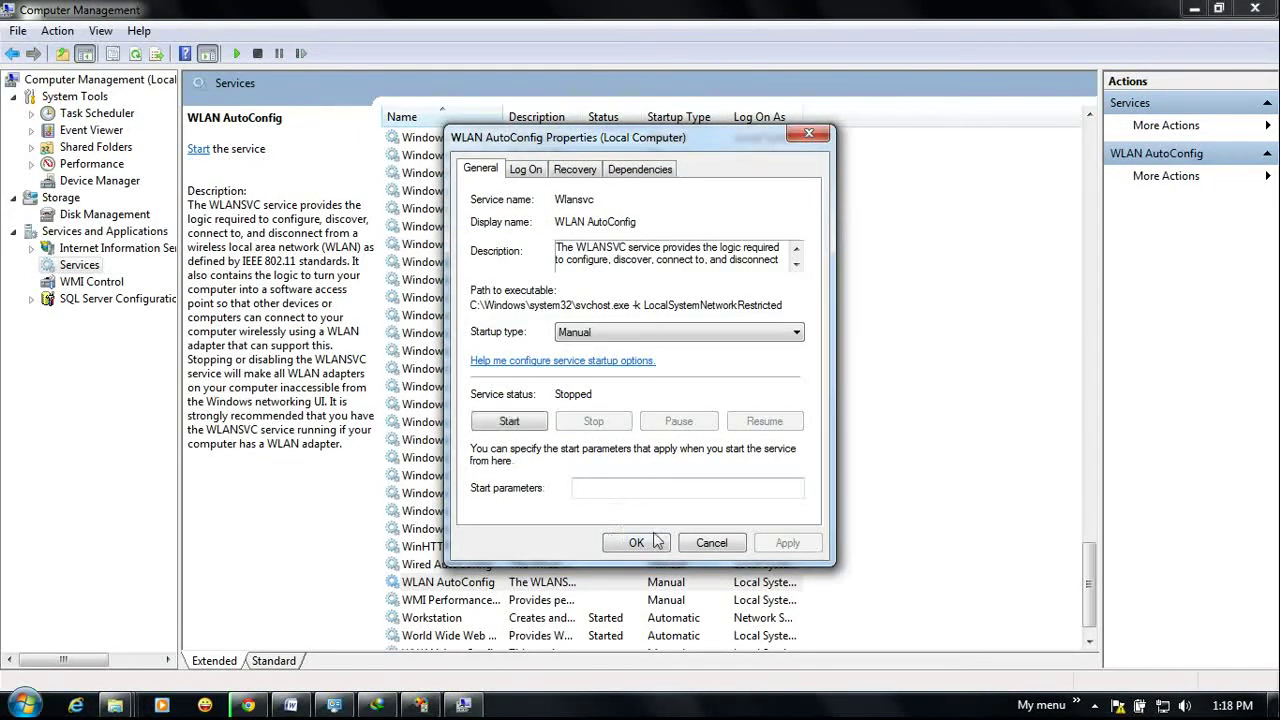
click(636, 543)
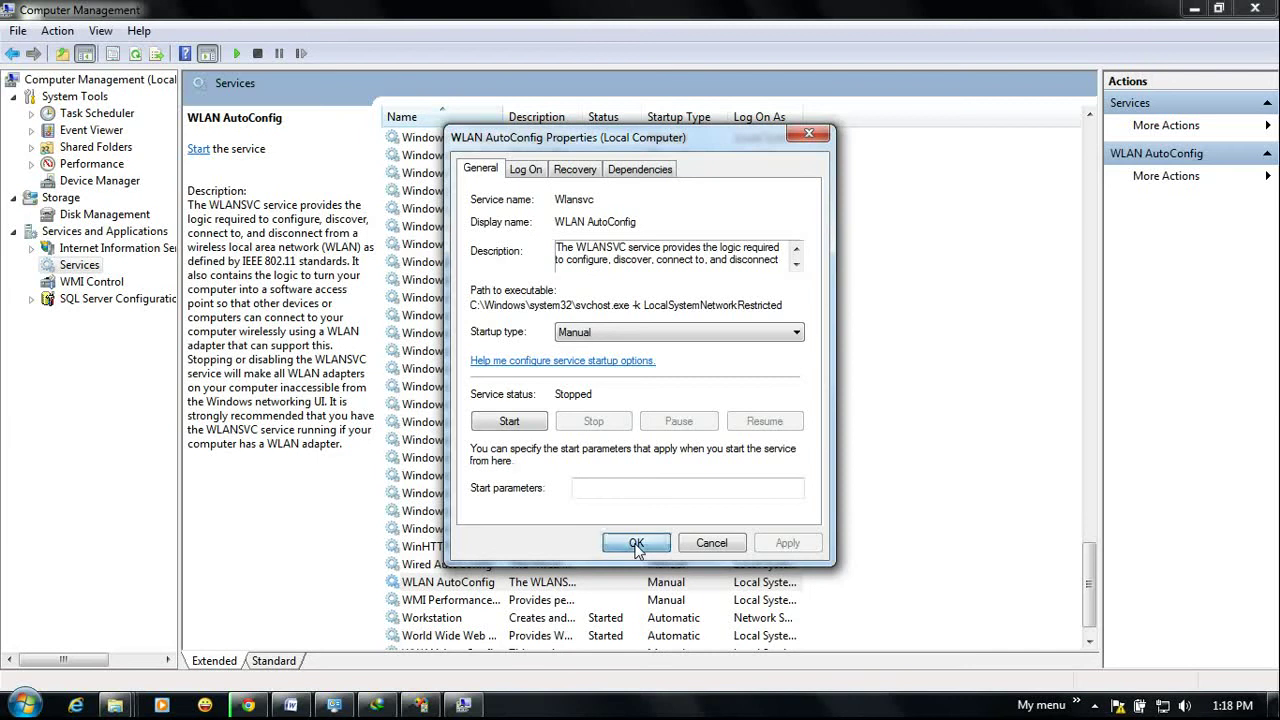
- Switch back to the Word document and enter "Hide some font nerver used" as the third list item
click(290, 705)
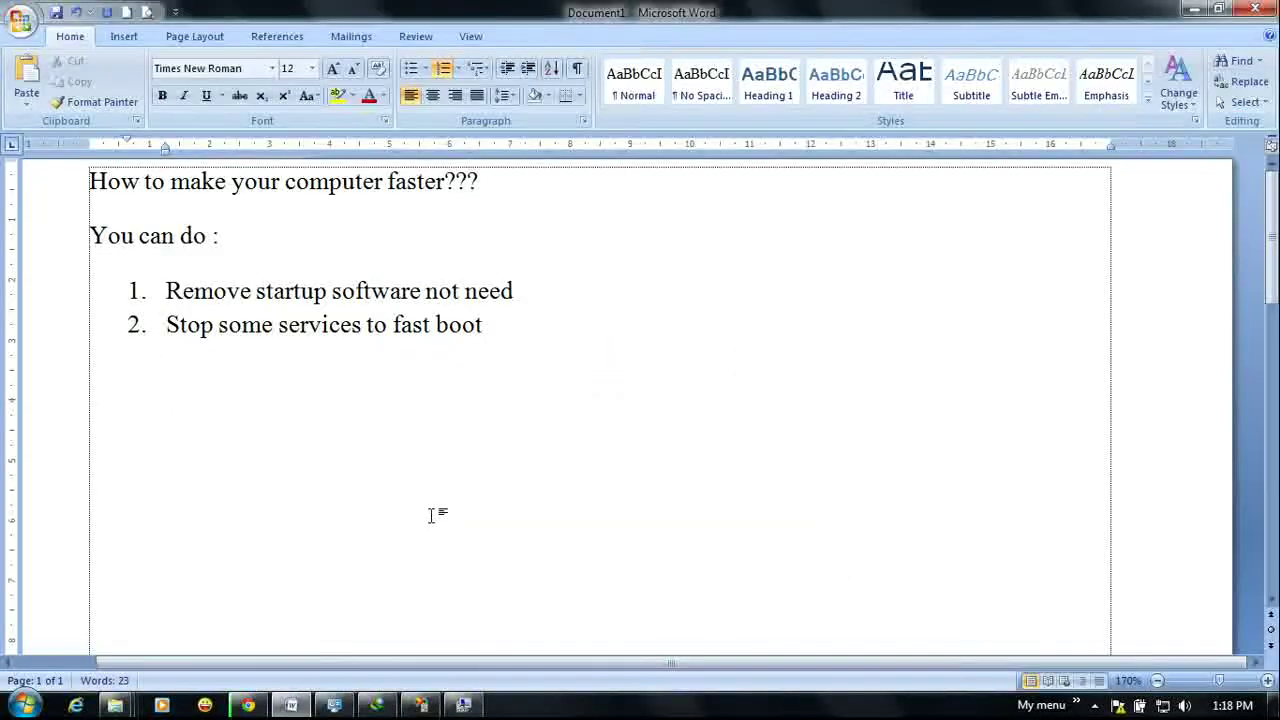
key(Return)
text(Hide)
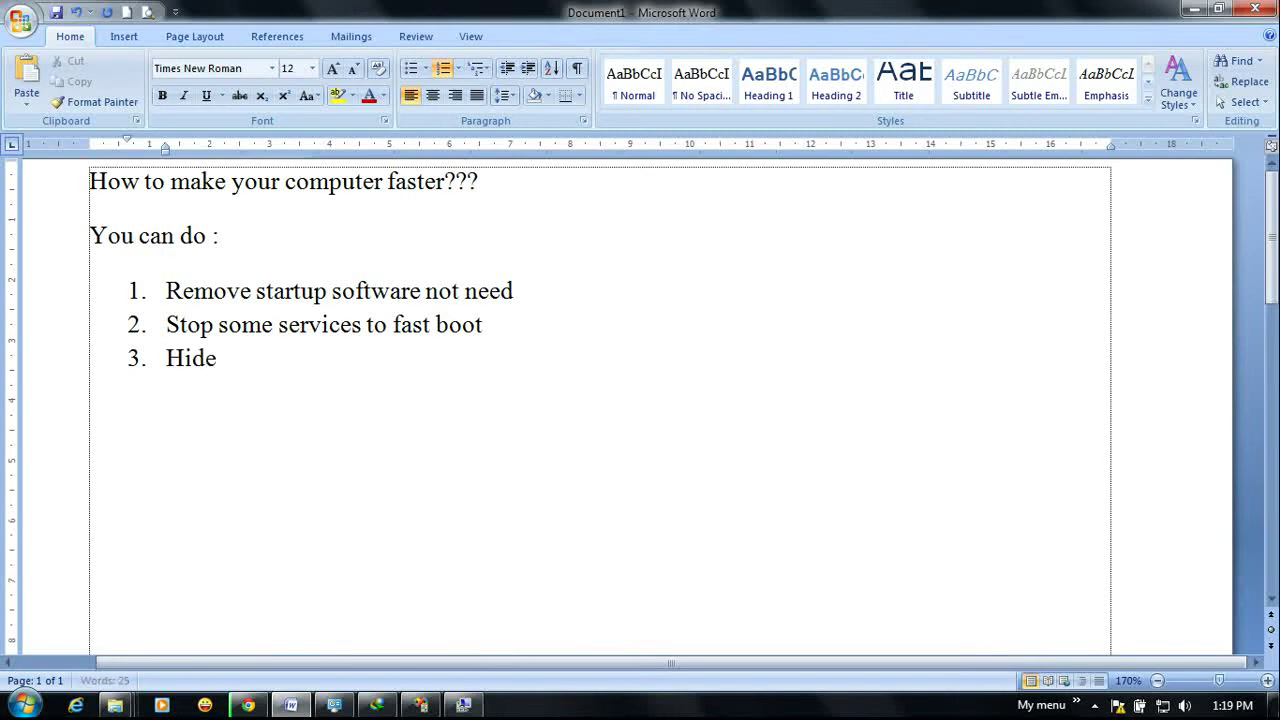
text( some font)
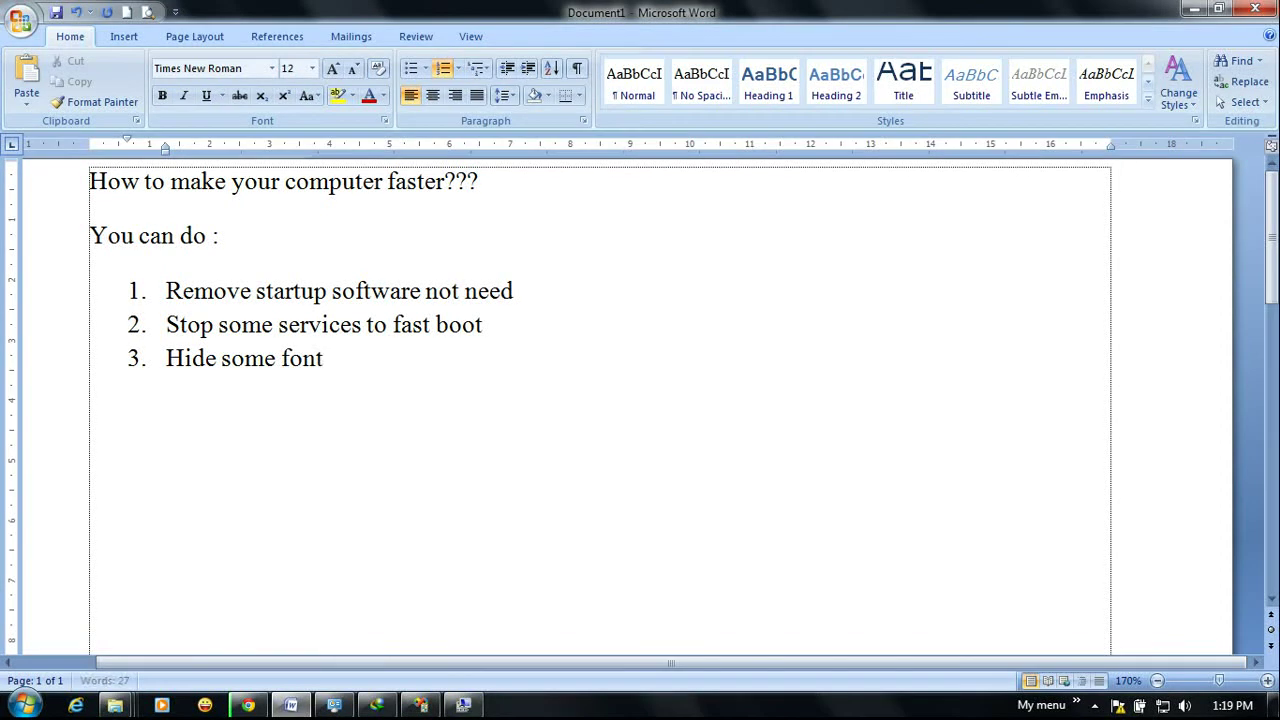
text( nerver use)
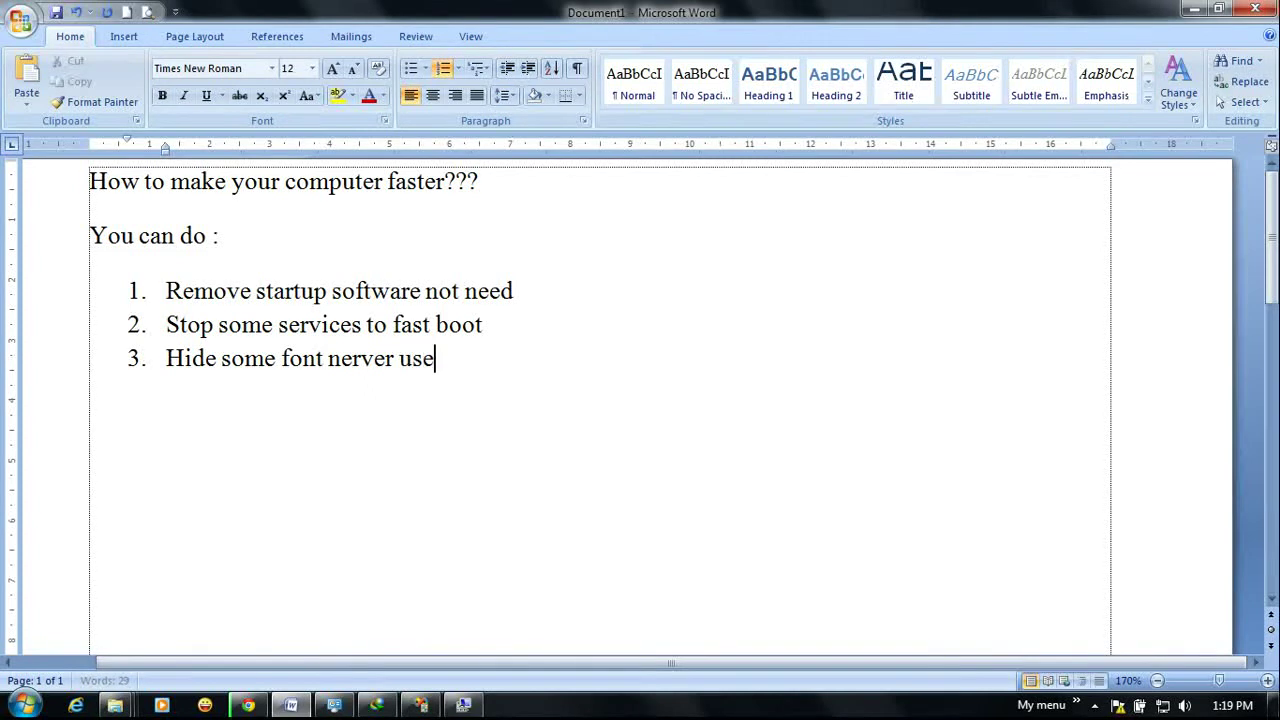
text(d)
- Minimize Word, close Computer Management and open the Fonts page of Control Panel
click(1190, 11)
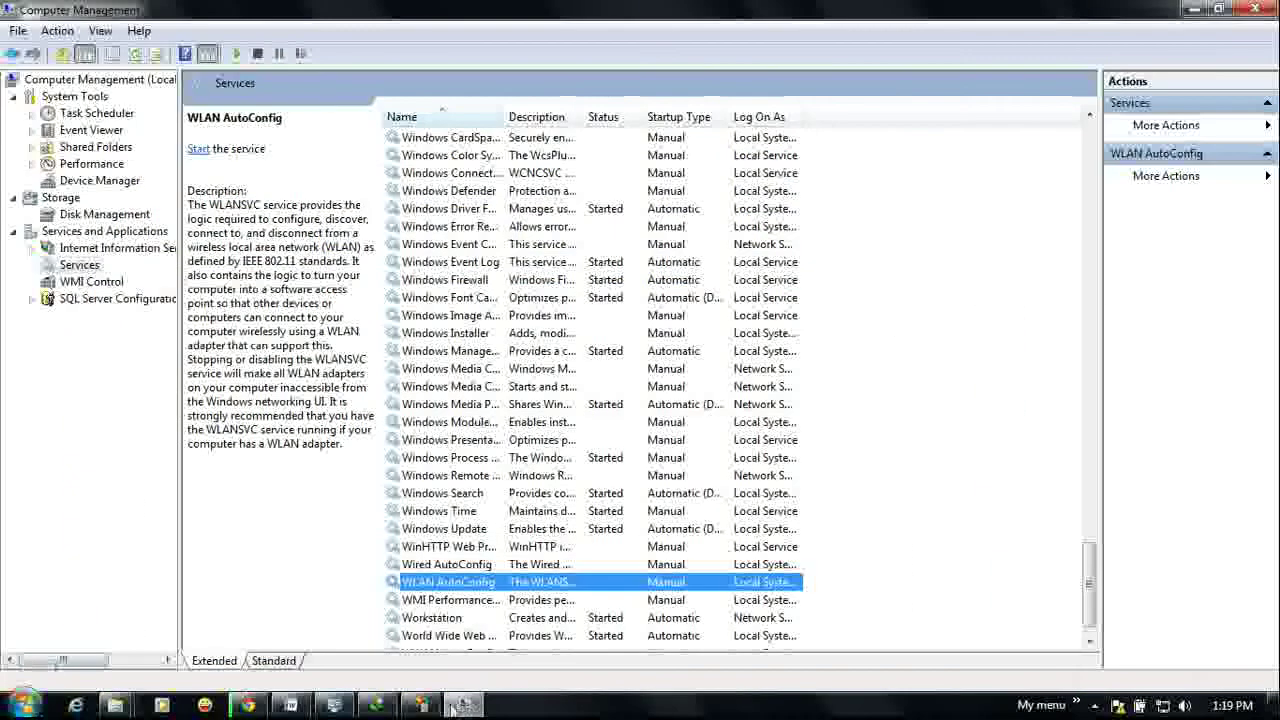
click(1272, 10)
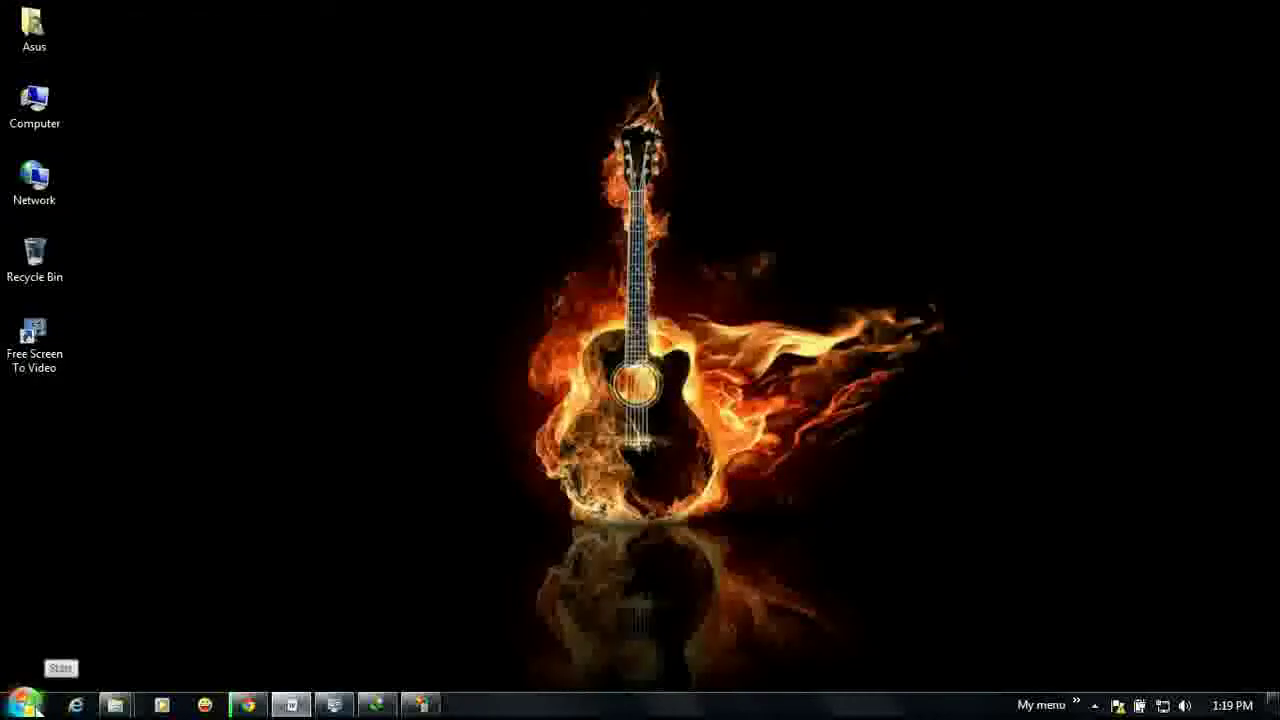
click(28, 706)
click(323, 288)
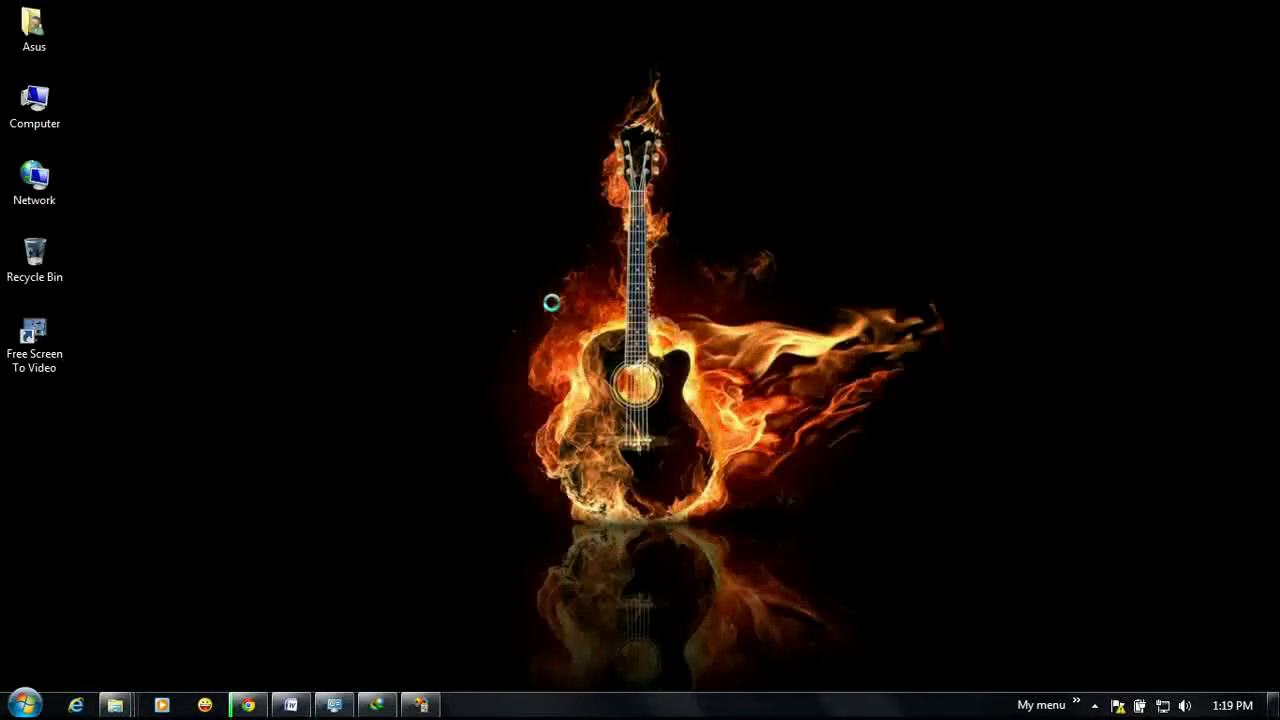
click(318, 305)
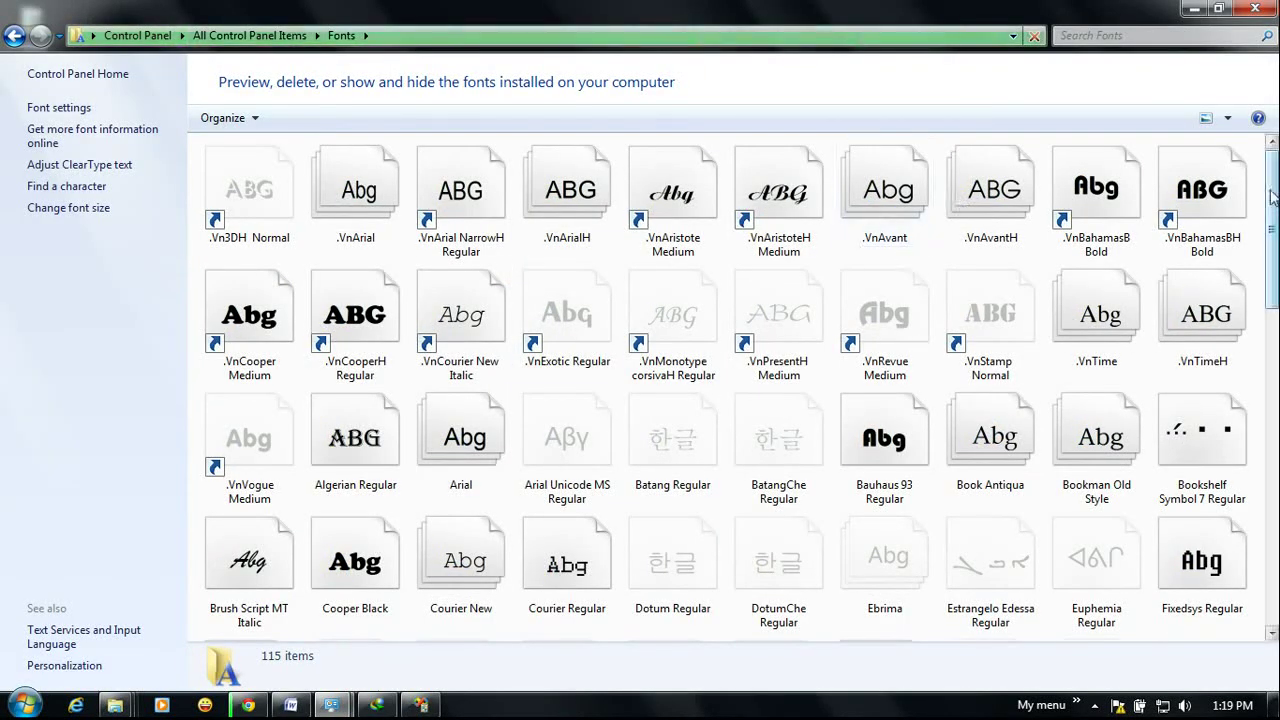
- Hide the Algerian Regular font, then close the Fonts window
drag(1275, 195, 1263, 254)
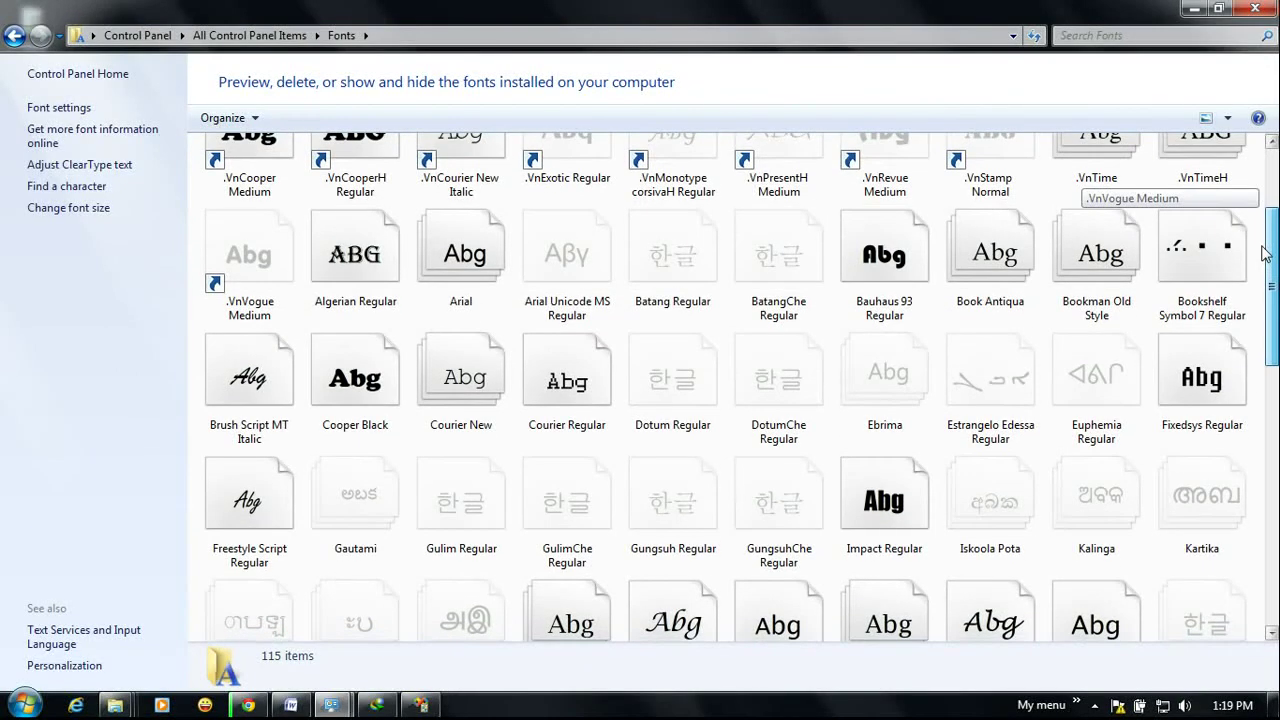
click(368, 258)
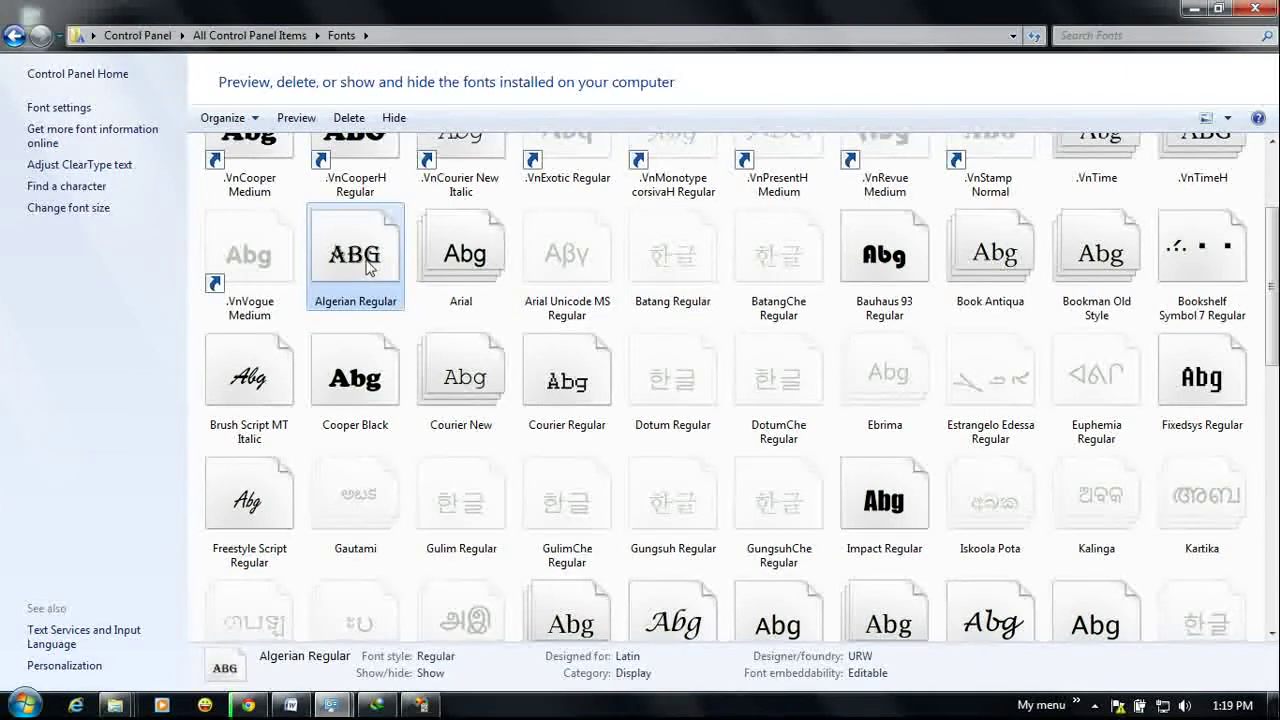
right_click(362, 262)
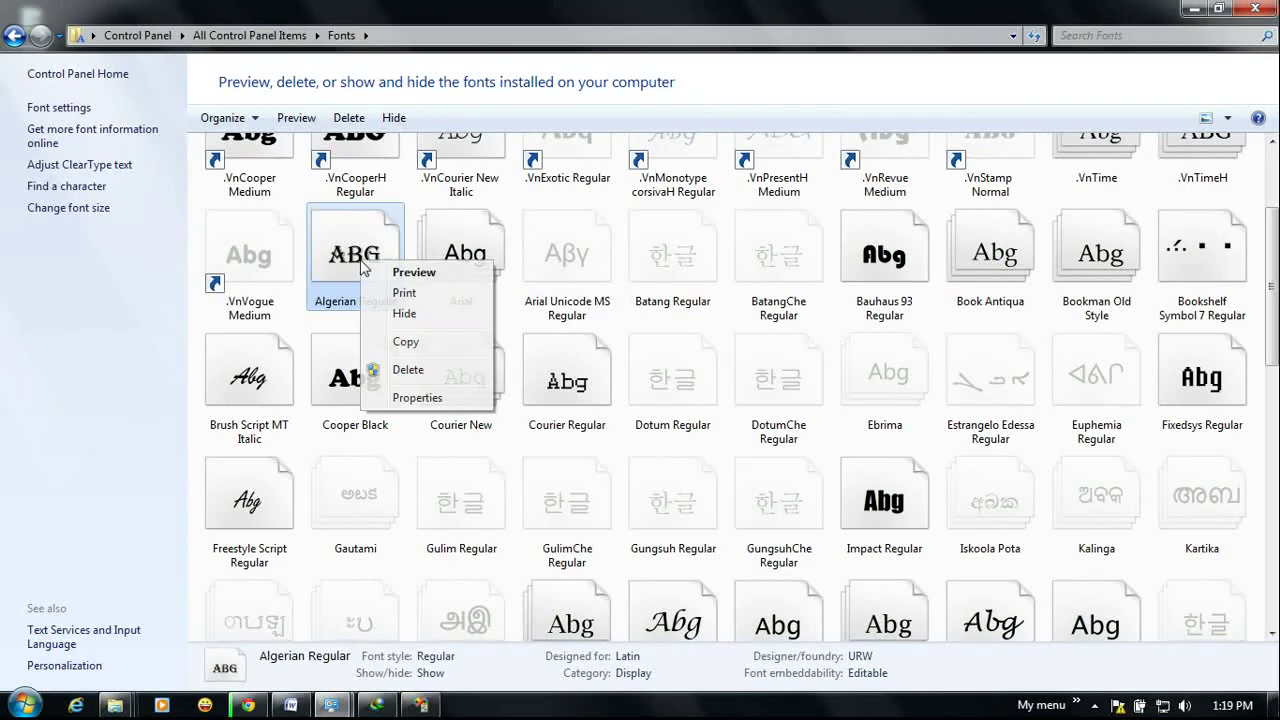
click(404, 316)
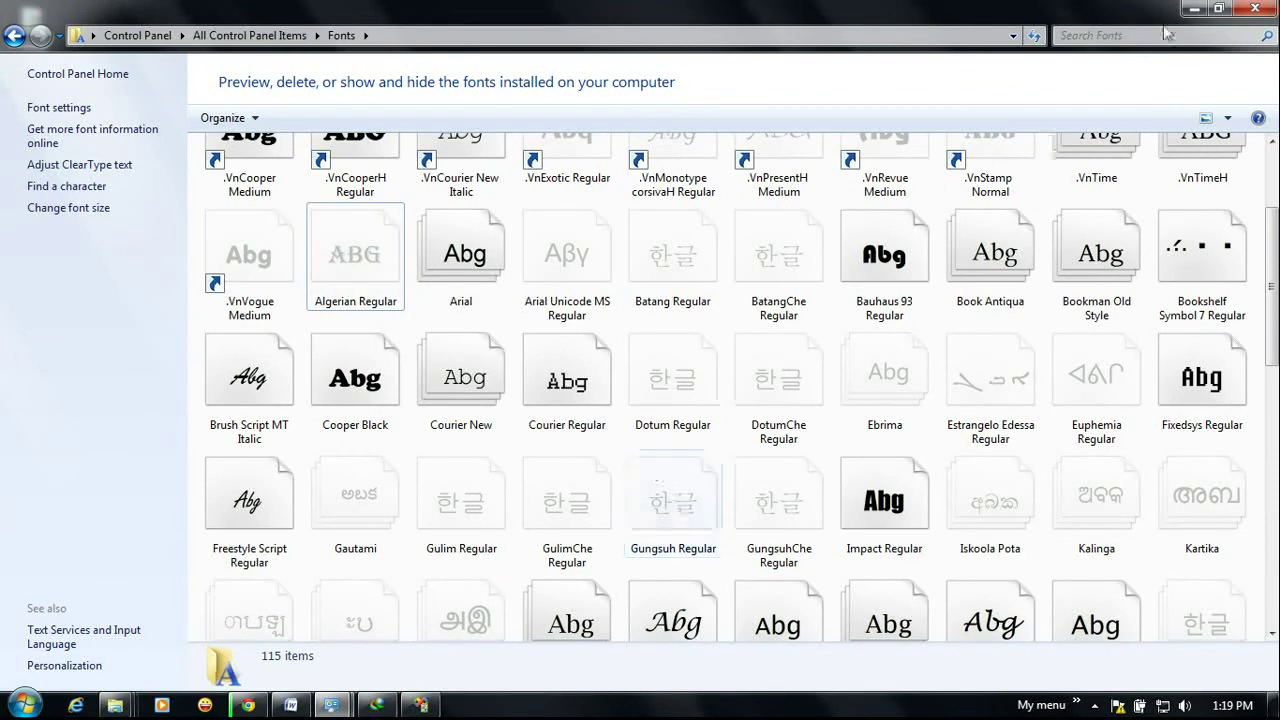
click(1193, 8)
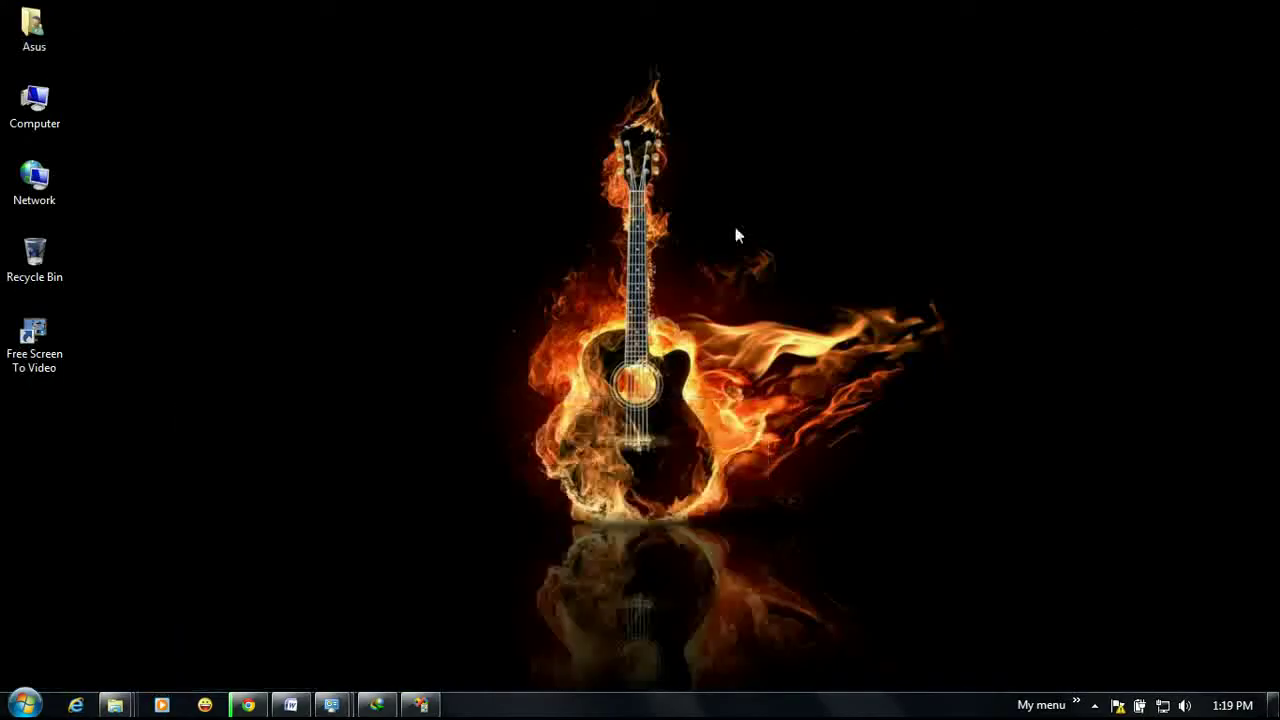
mouse_move(331, 703)
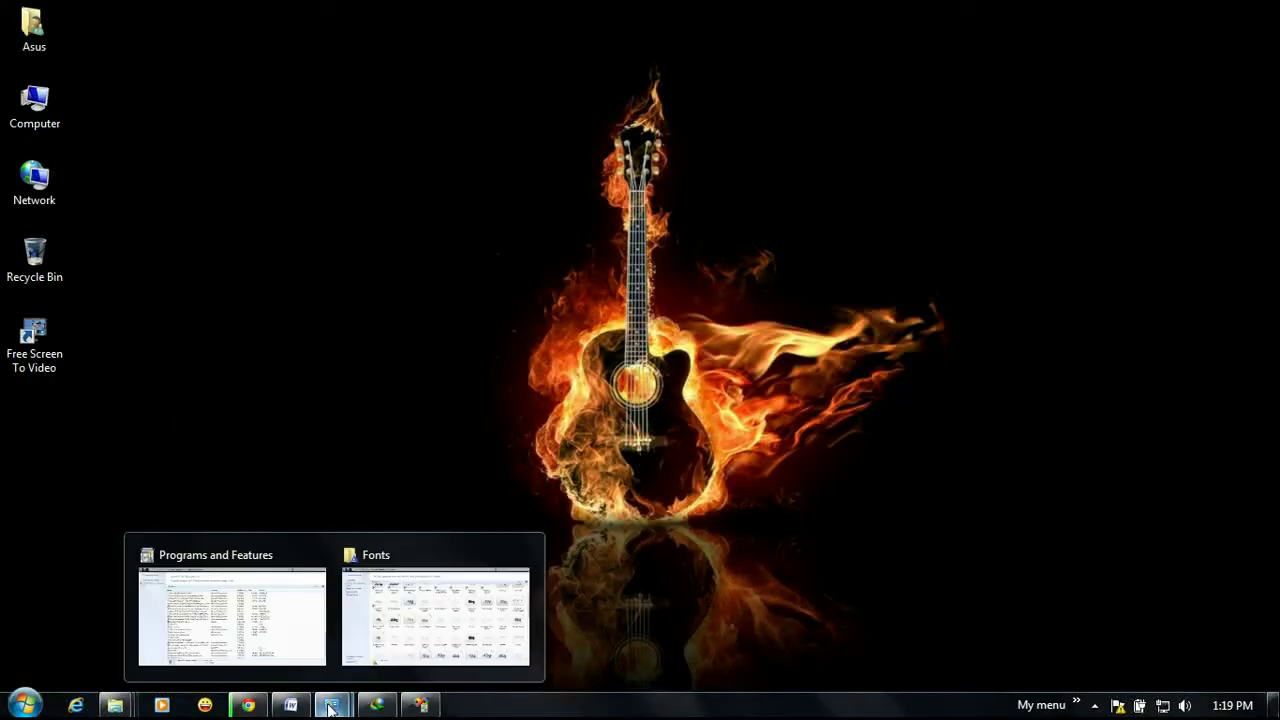
click(522, 555)
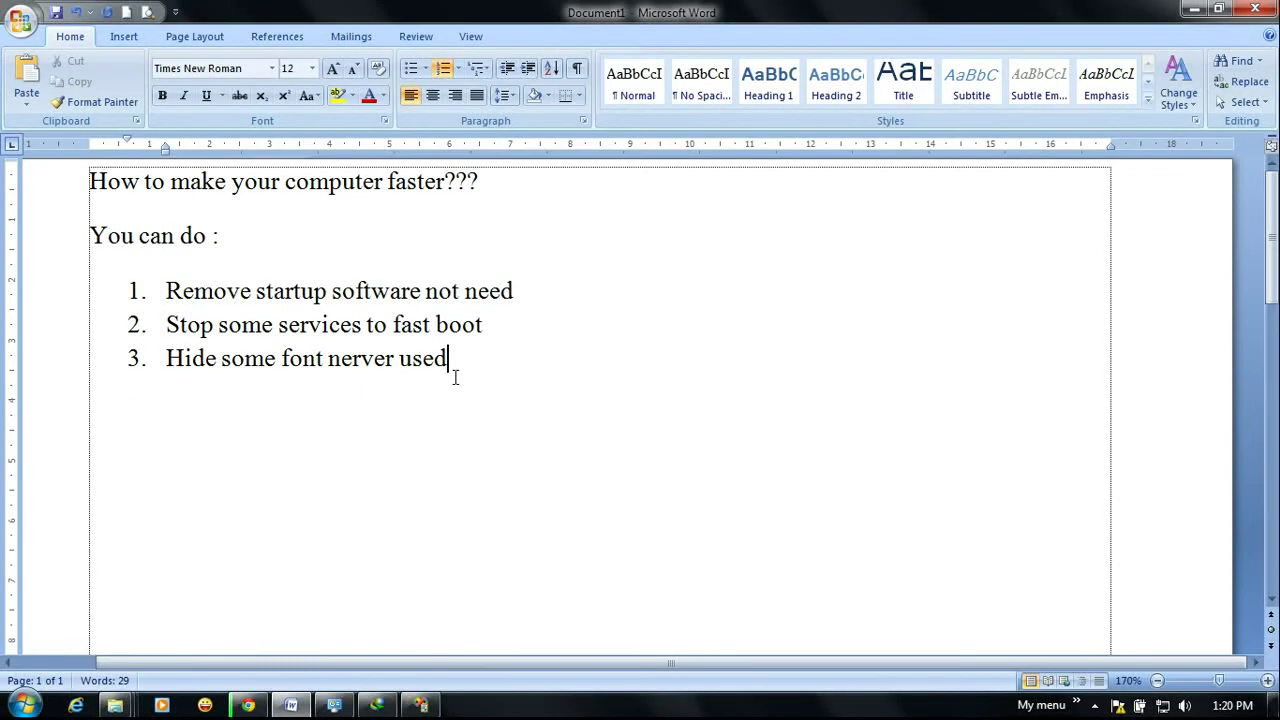
- Enter "Disable some device driver" as the fourth item of the numbered list in the Word document
key(Return)
text(4)
key(BackSpace)
text(Disab)
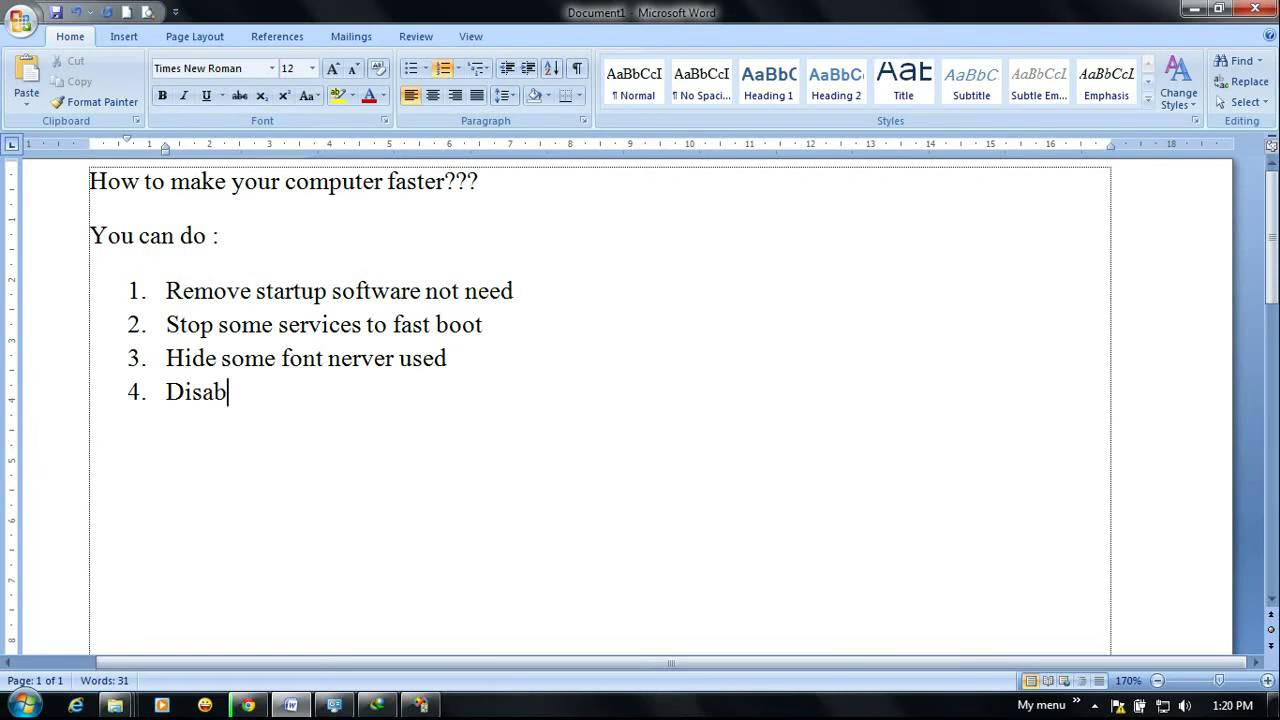
text(le som)
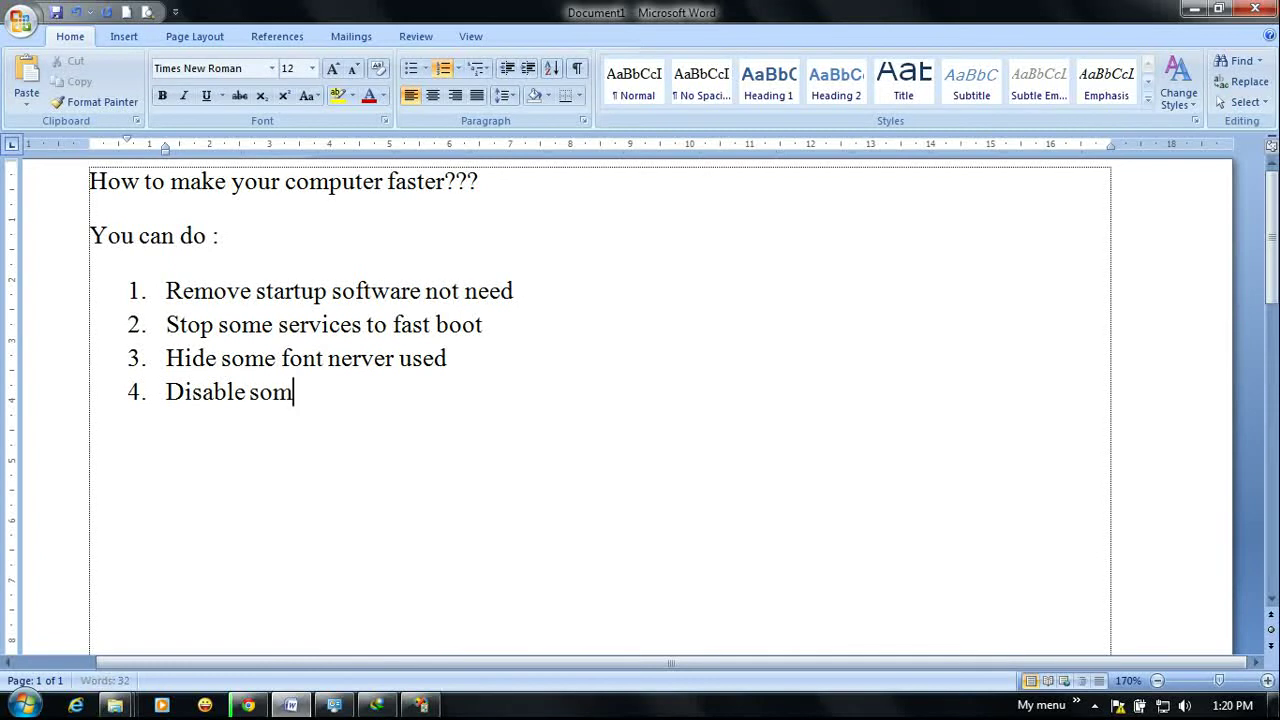
text(e deivce)
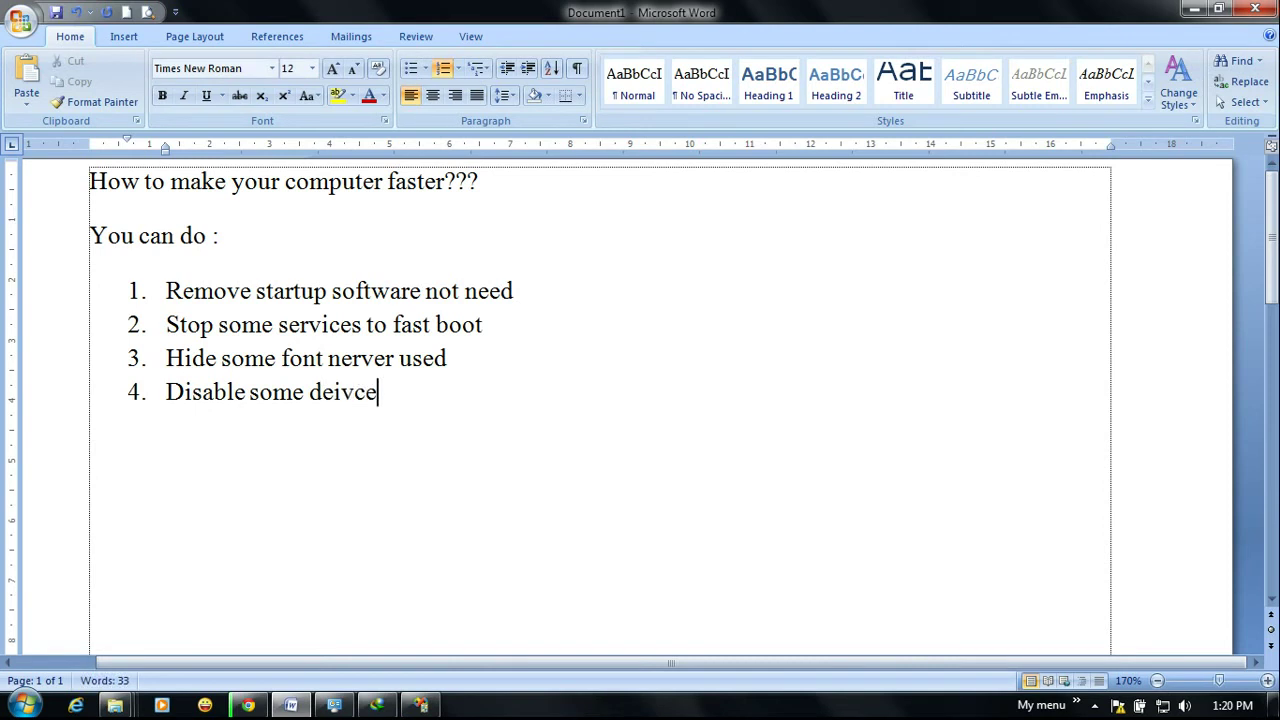
key(BackSpace)
key(BackSpace)
key(BackSpace)
key(BackSpace)
text(vie)
key(BackSpace)
text(ce driver)
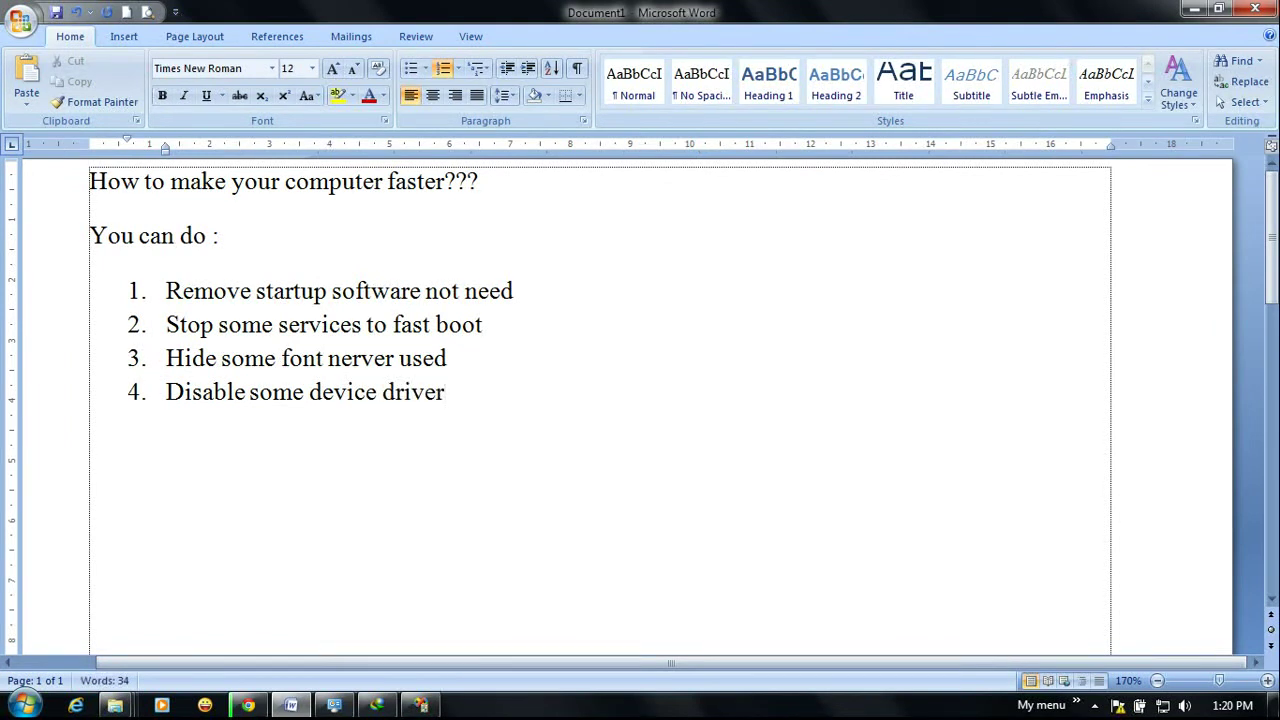
- Minimize Word, open Computer Management and show the Device Manager
click(290, 705)
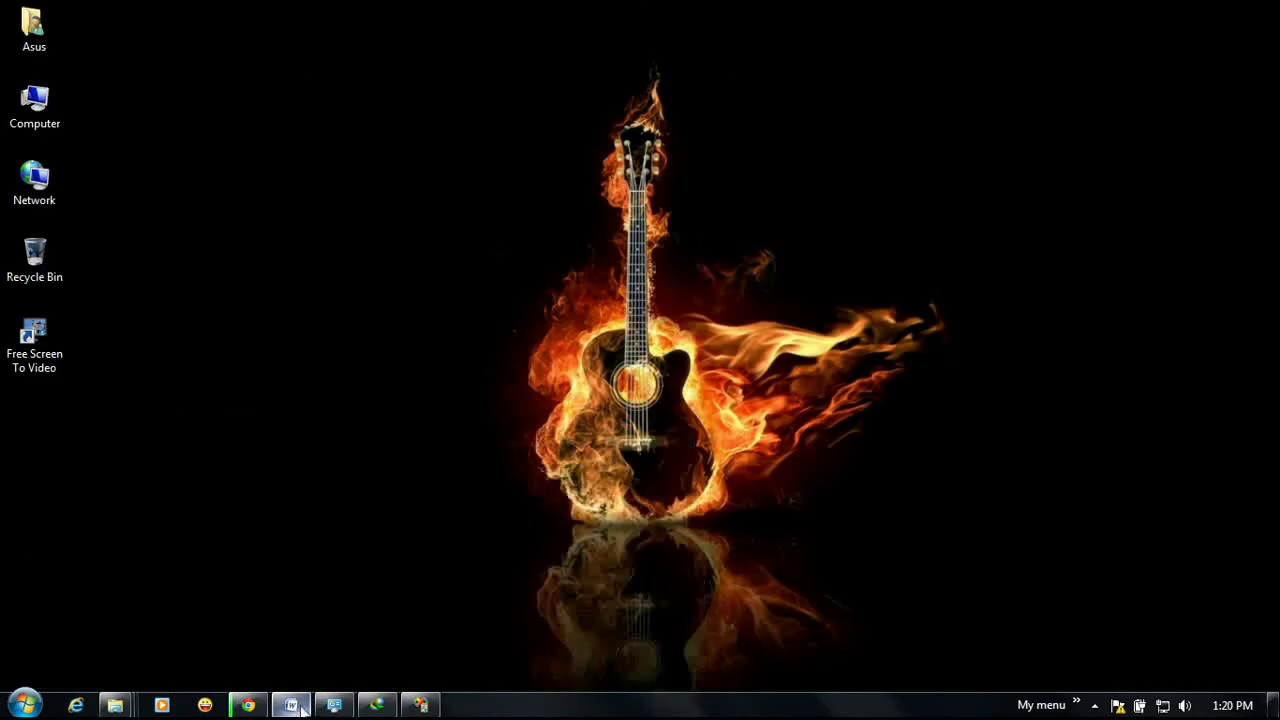
right_click(33, 84)
click(88, 126)
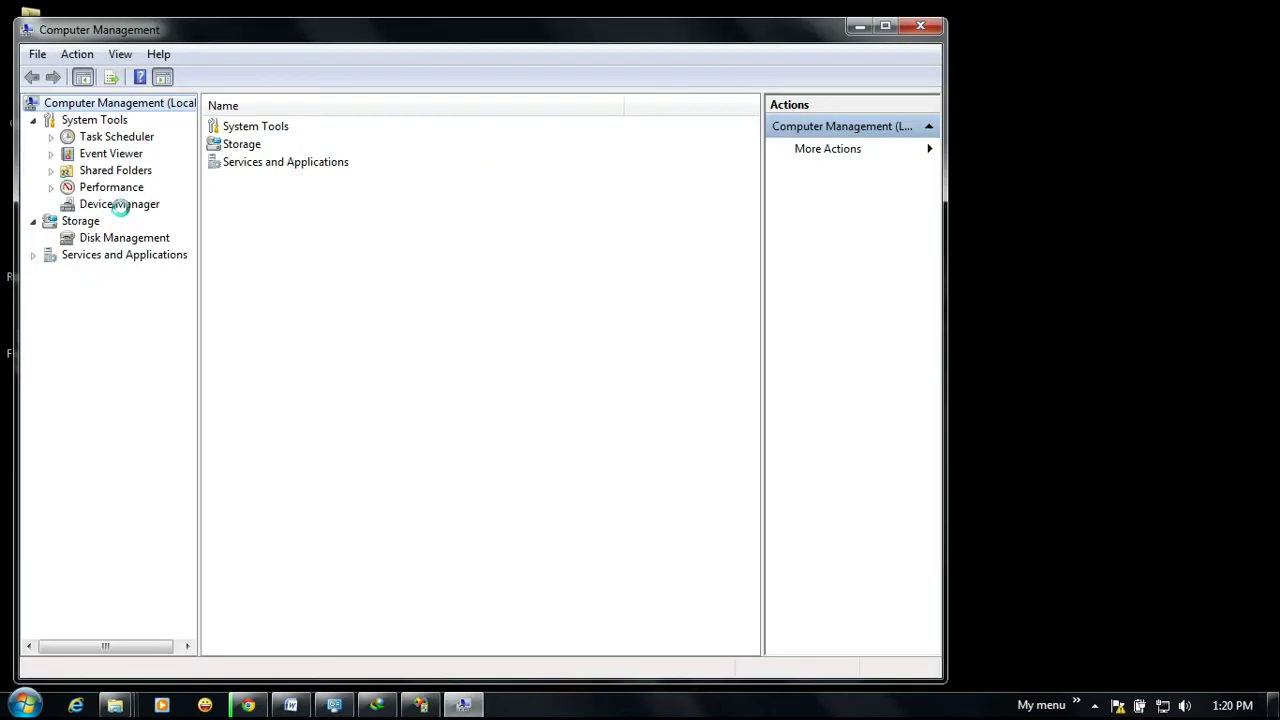
click(118, 204)
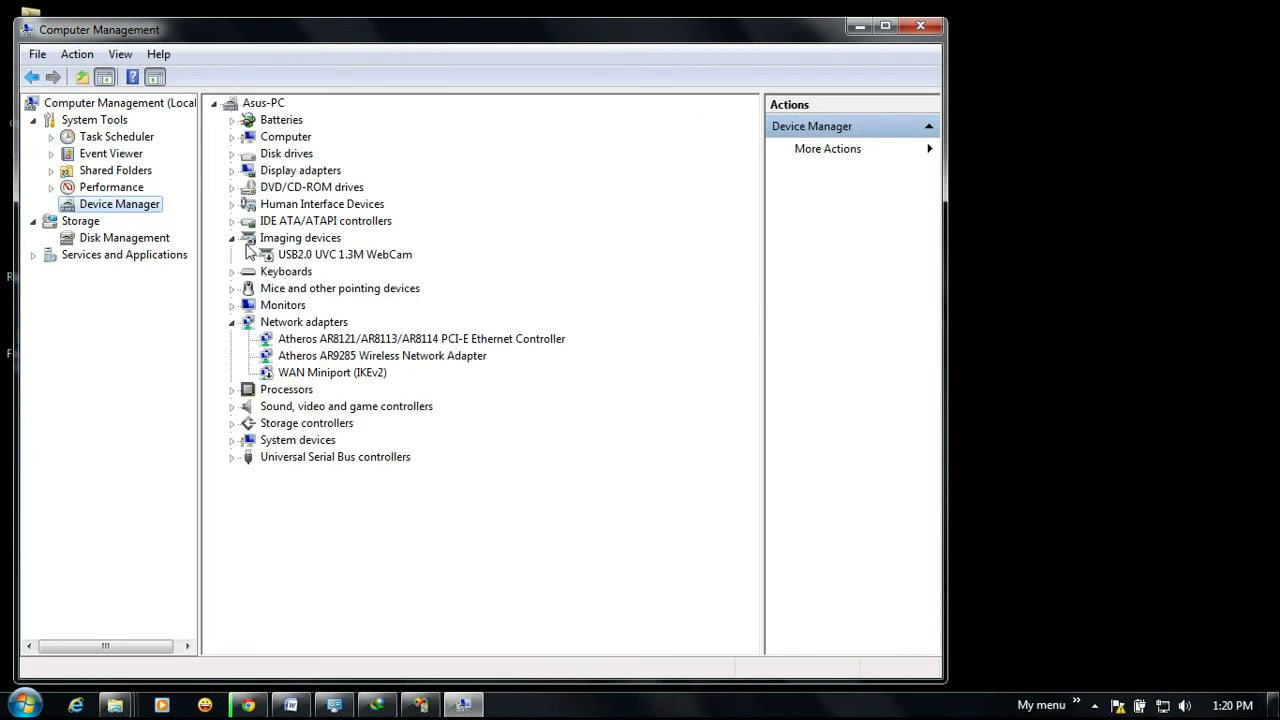
- Check the available device actions for the USB2.0 UVC 1.3M WebCam, then collapse the Imaging devices category
click(292, 256)
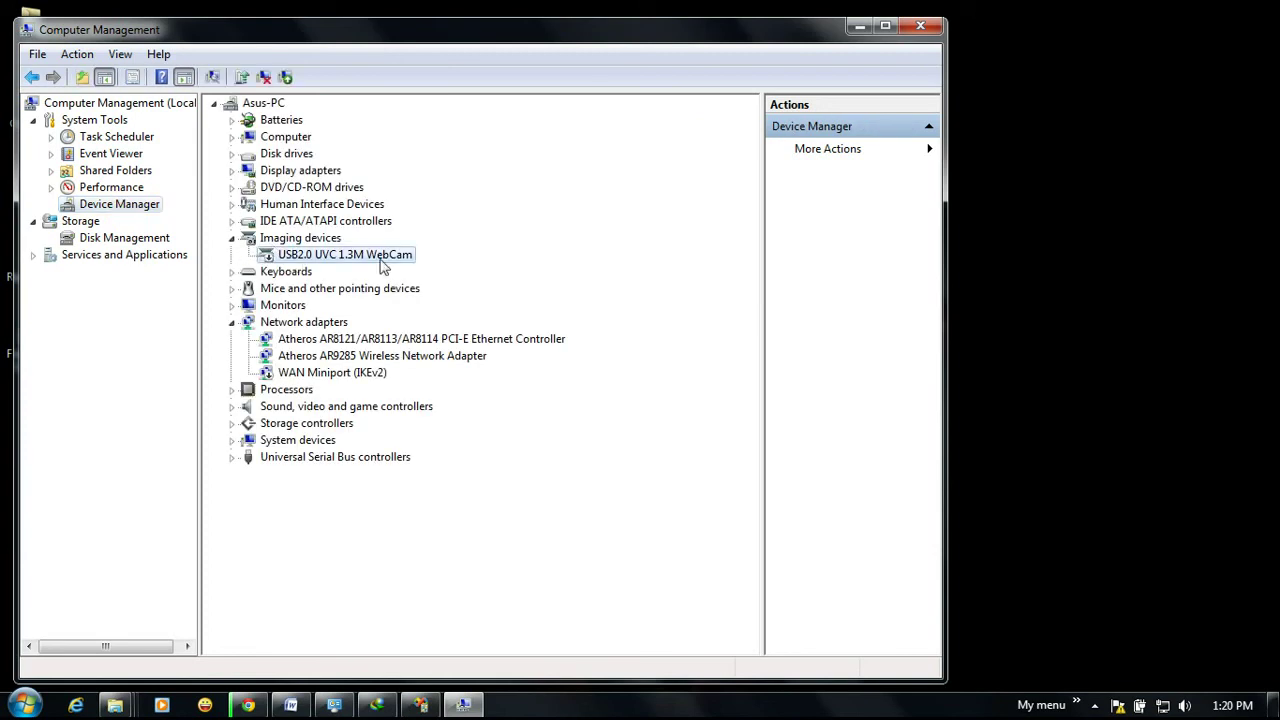
right_click(298, 258)
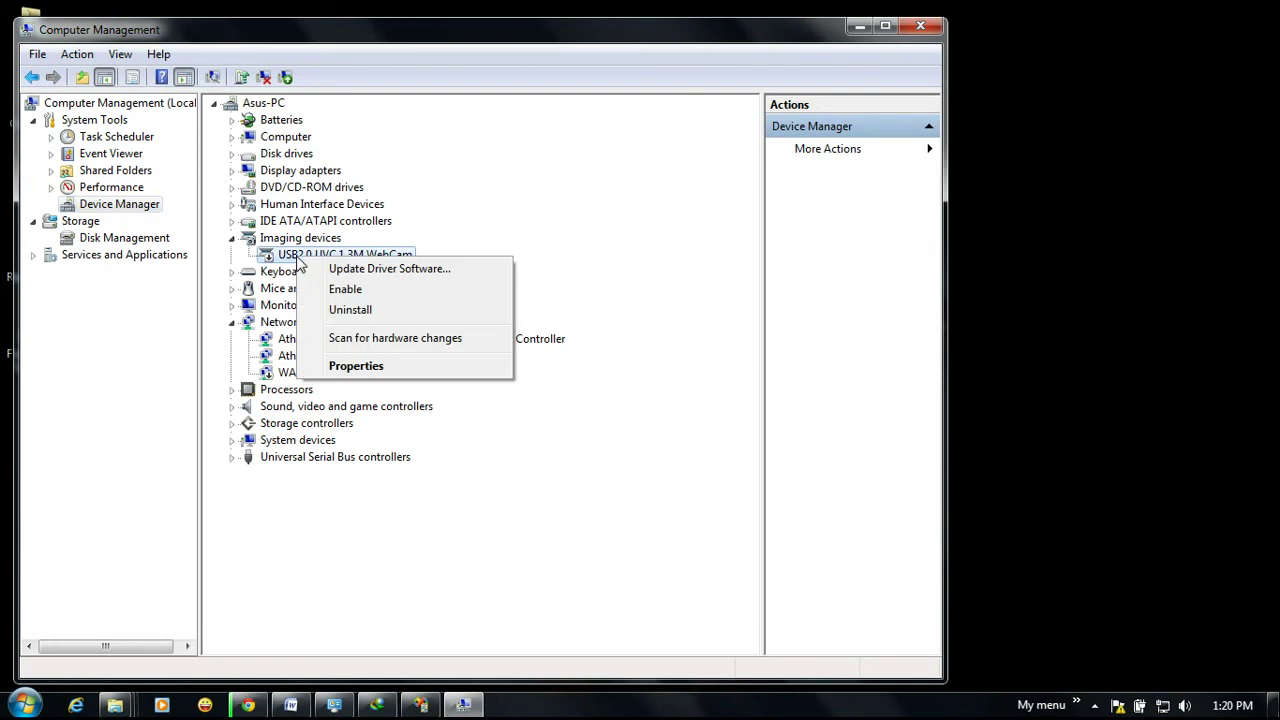
click(231, 240)
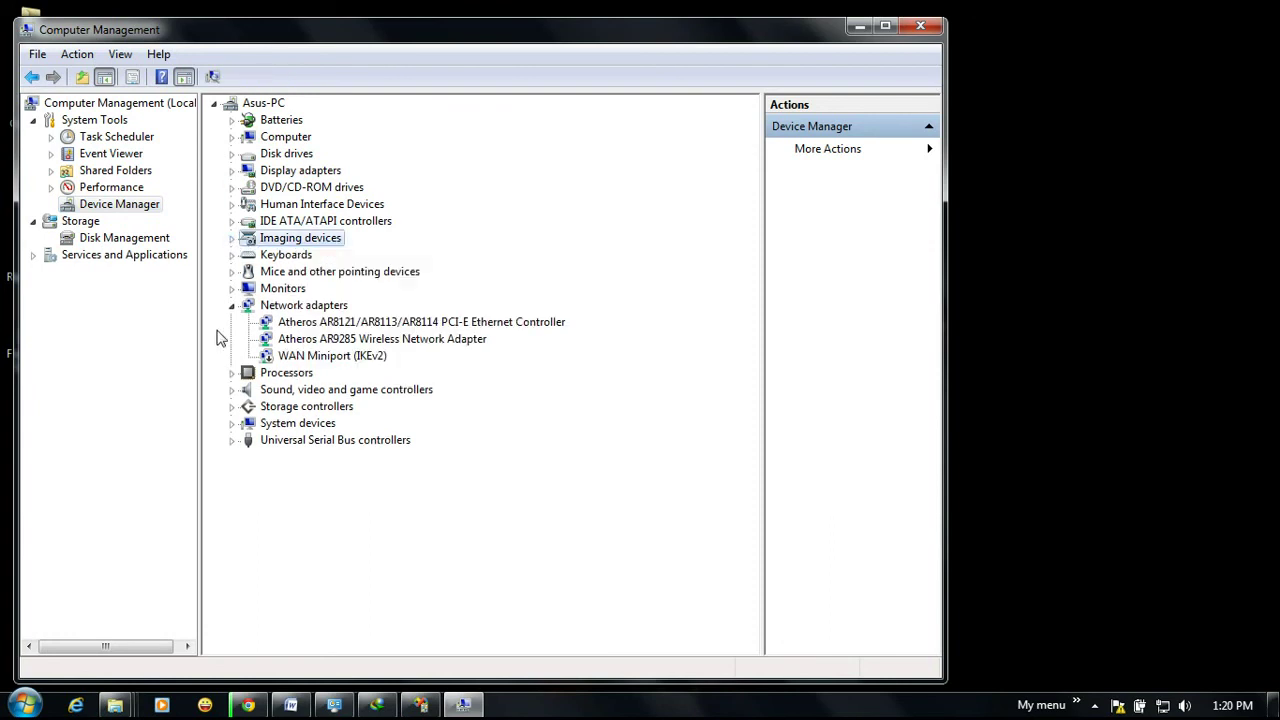
- Disable the Atheros AR9285 Wireless Network Adapter, confirm it, and close Computer Management
right_click(316, 341)
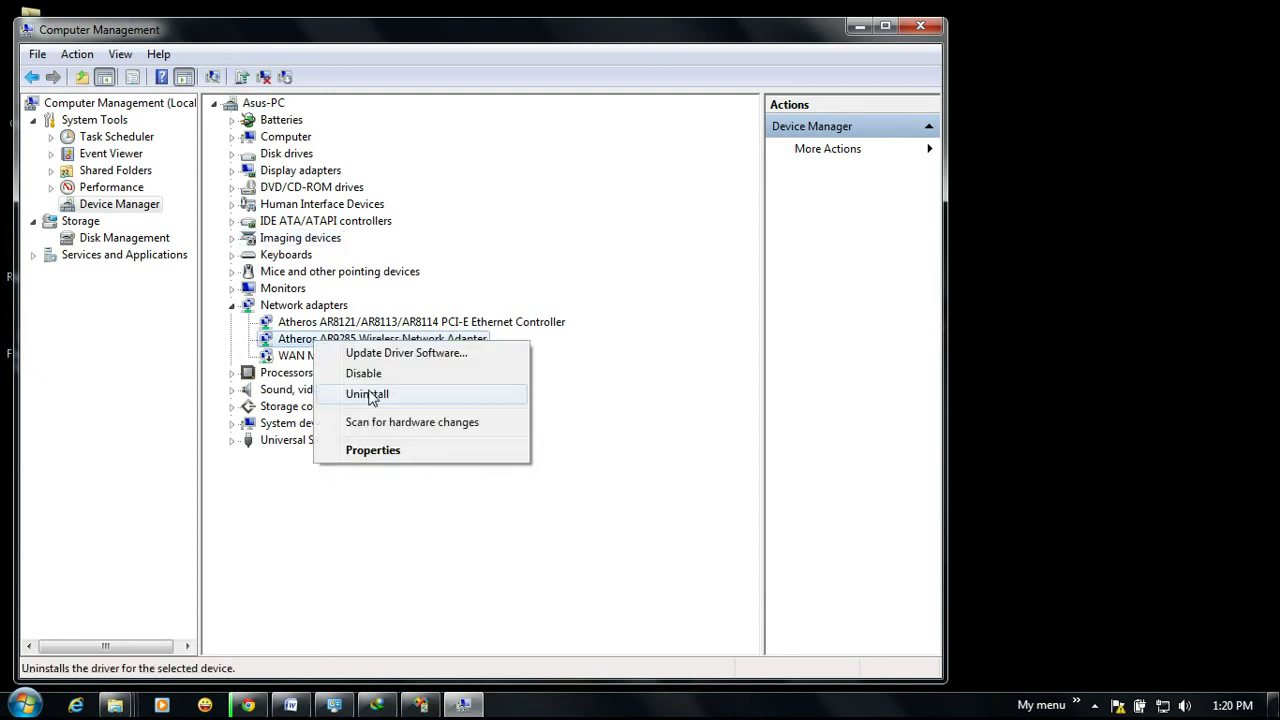
click(361, 378)
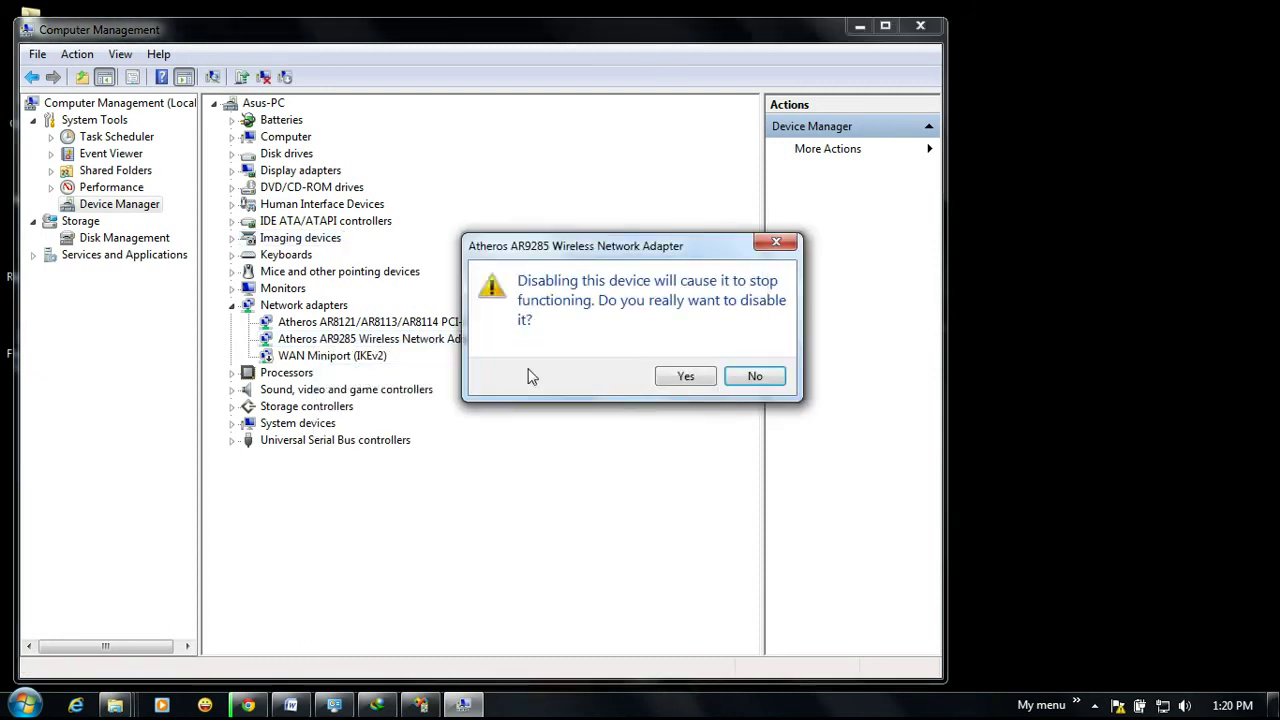
click(679, 374)
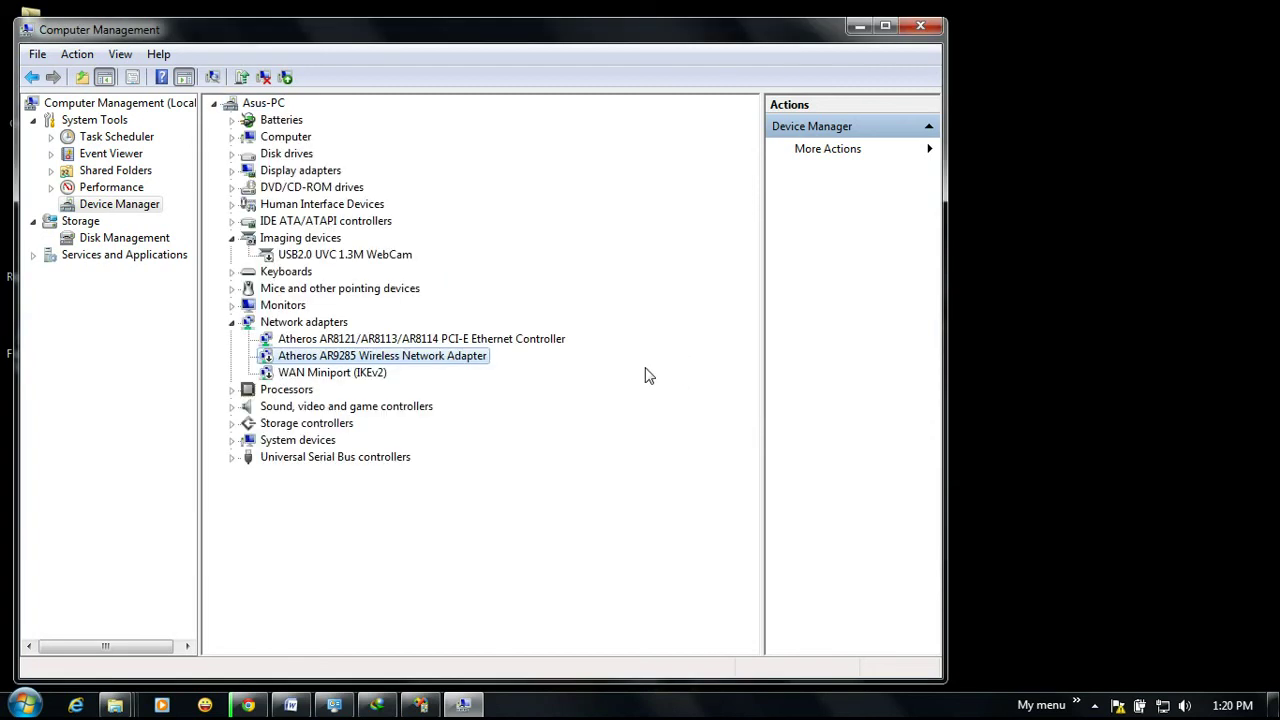
click(920, 27)
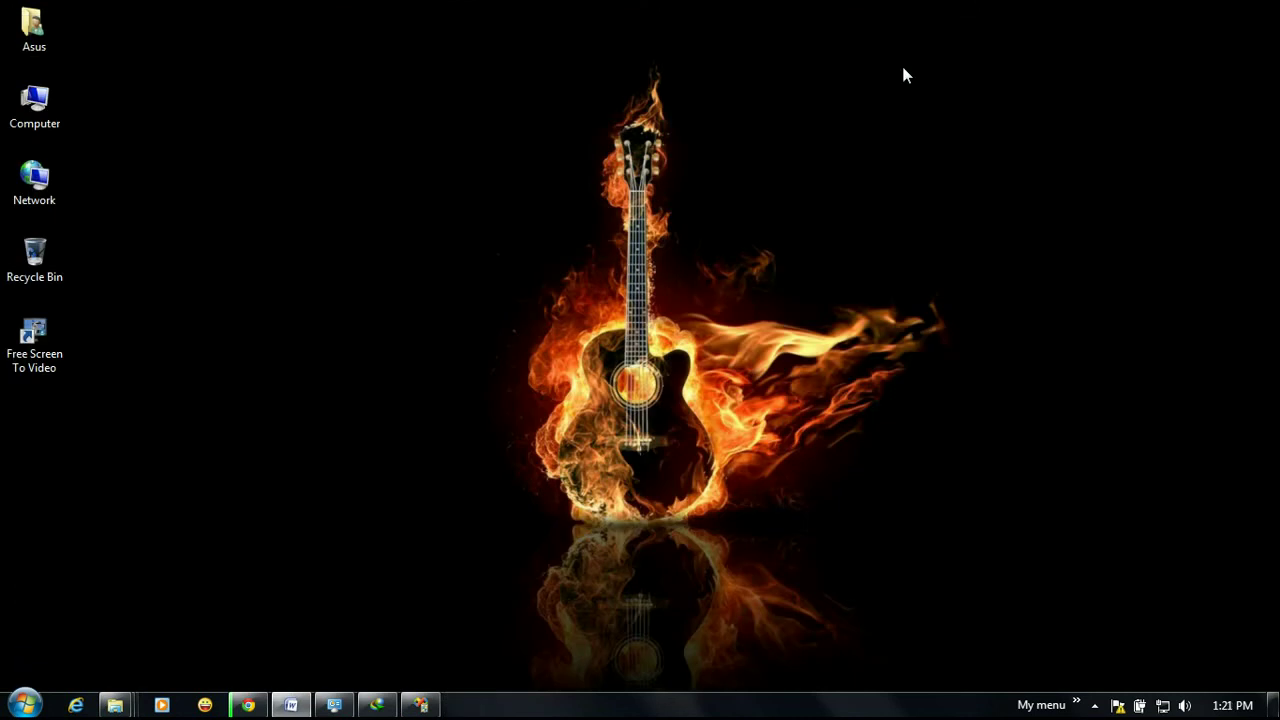
- Switch to the Word document and enter "Clear temp folder" as the fifth item of the numbered list
click(290, 705)
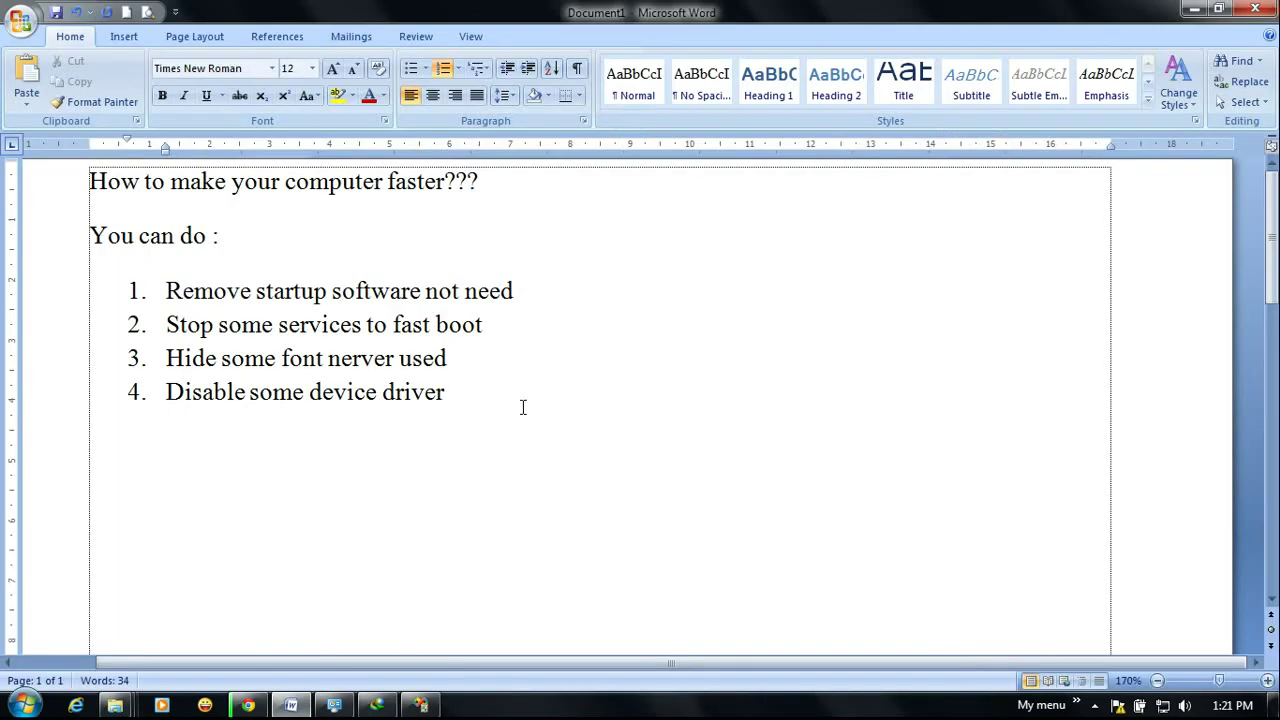
key(Return)
text(Clear)
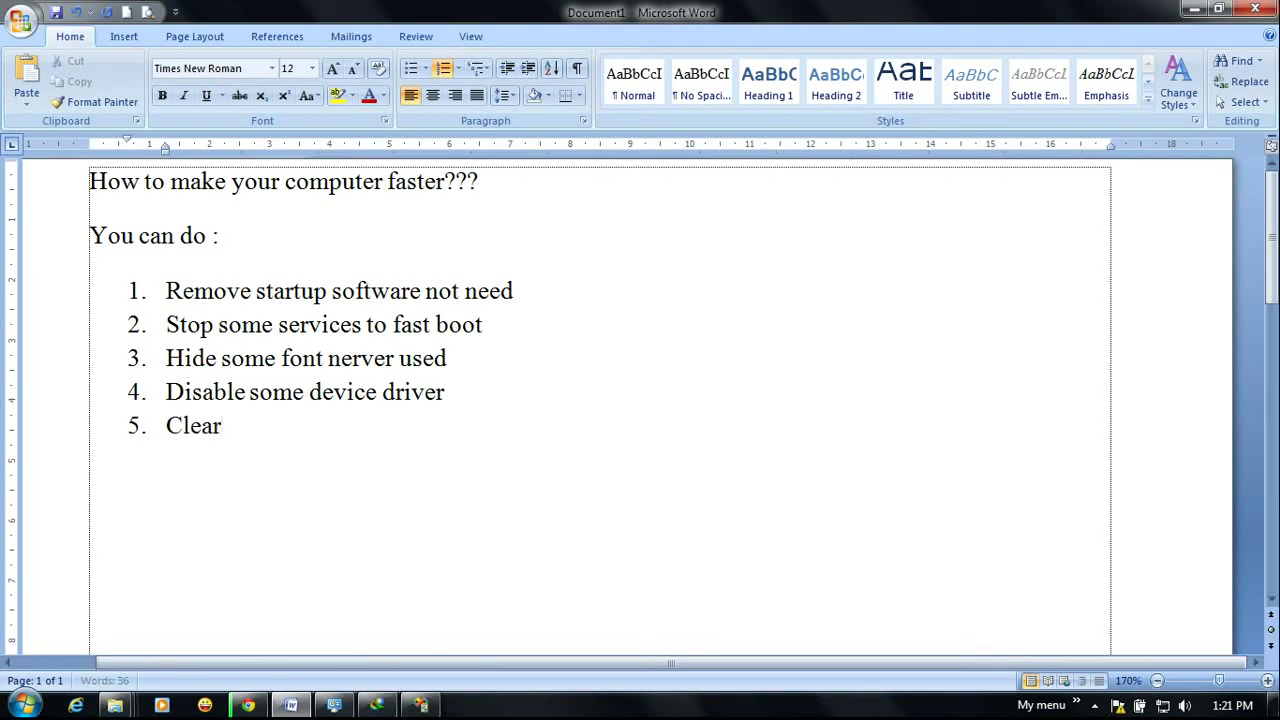
text( temp )
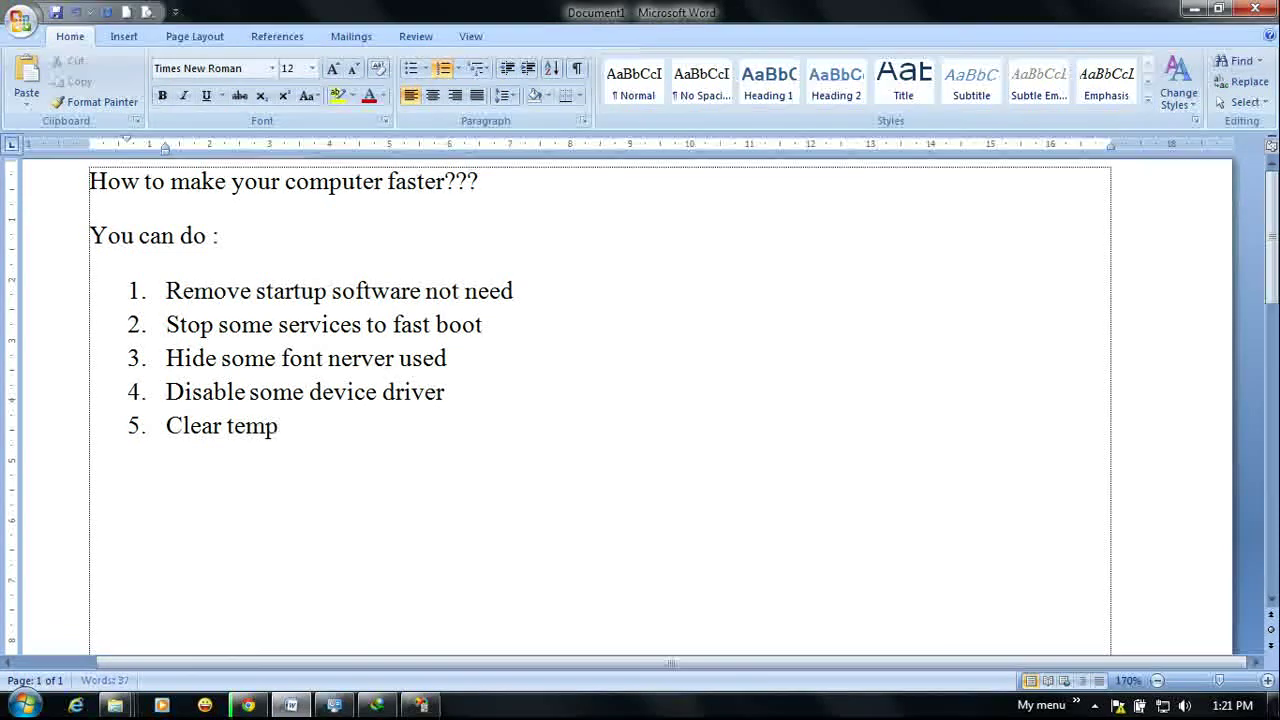
text(fold)
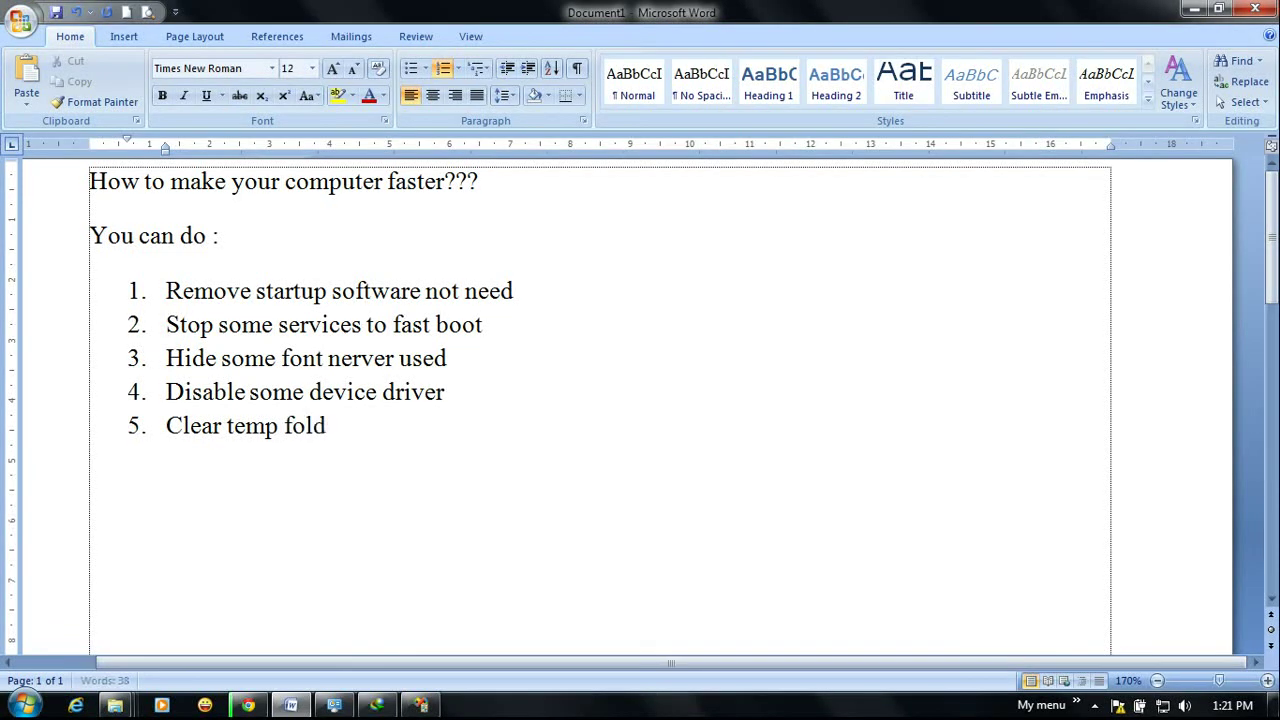
text(er)
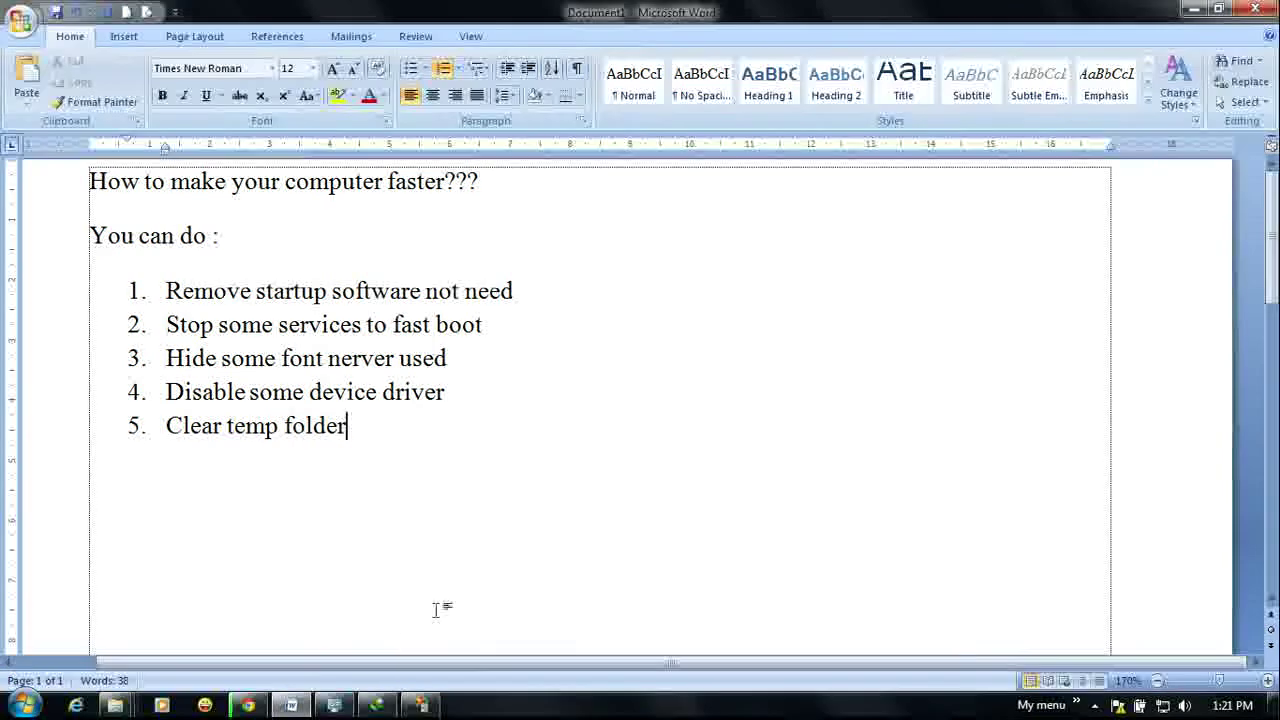
- Minimize Word, open Computer in Windows Explorer and go to the %temp% folder
click(289, 703)
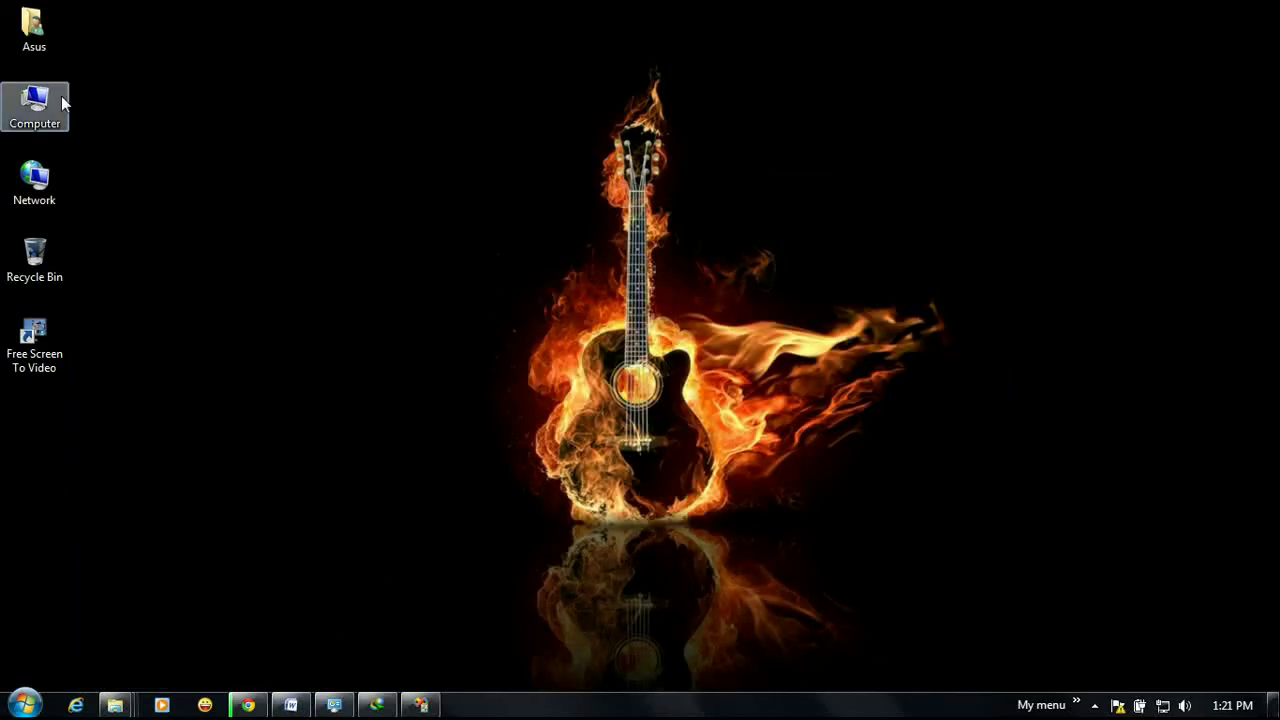
double_click(60, 104)
click(315, 36)
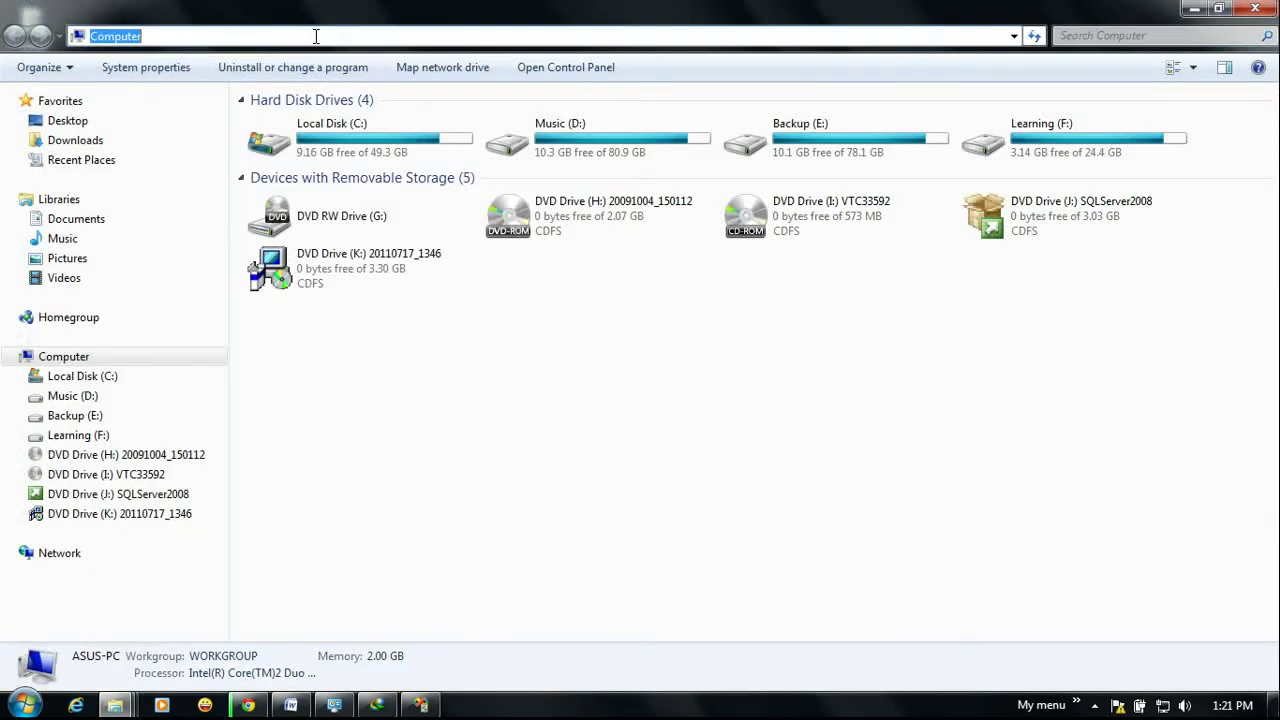
text(%temp%)
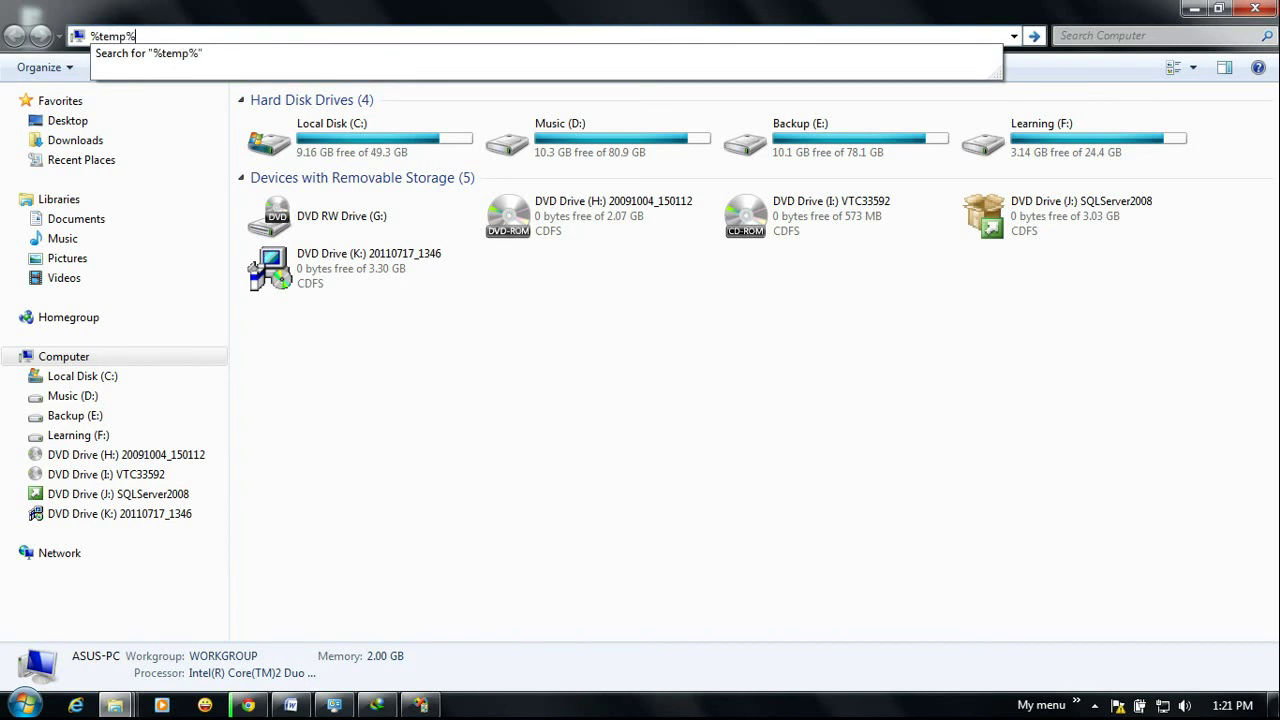
key(Return)
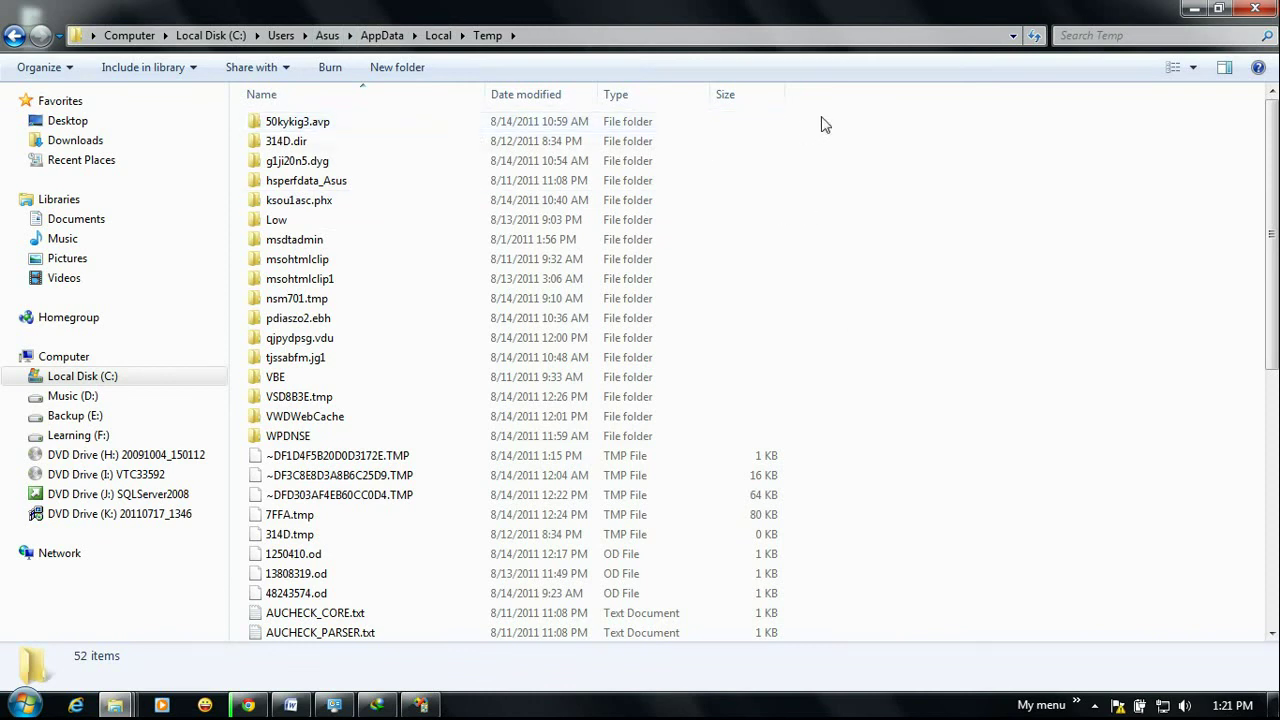
- Delete all items in the Temp folder, cancel the deletion for the files in use, and close the Explorer window
drag(823, 118, 371, 620)
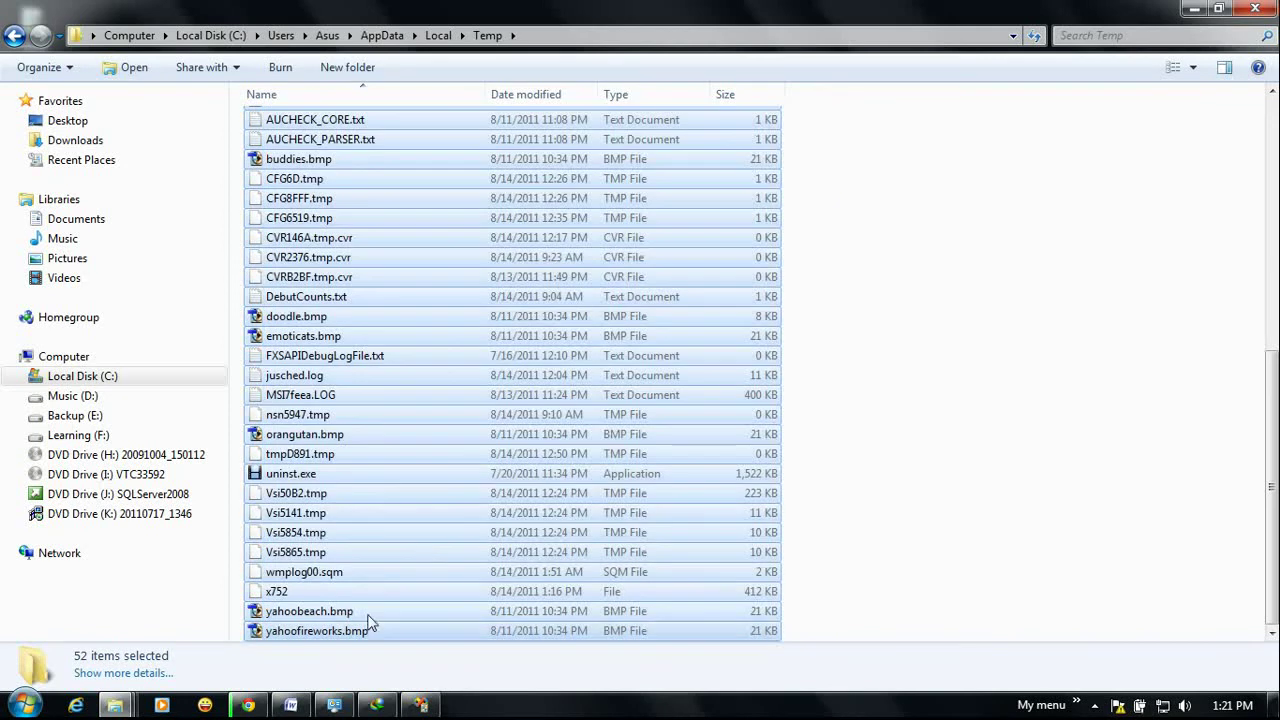
right_click(310, 497)
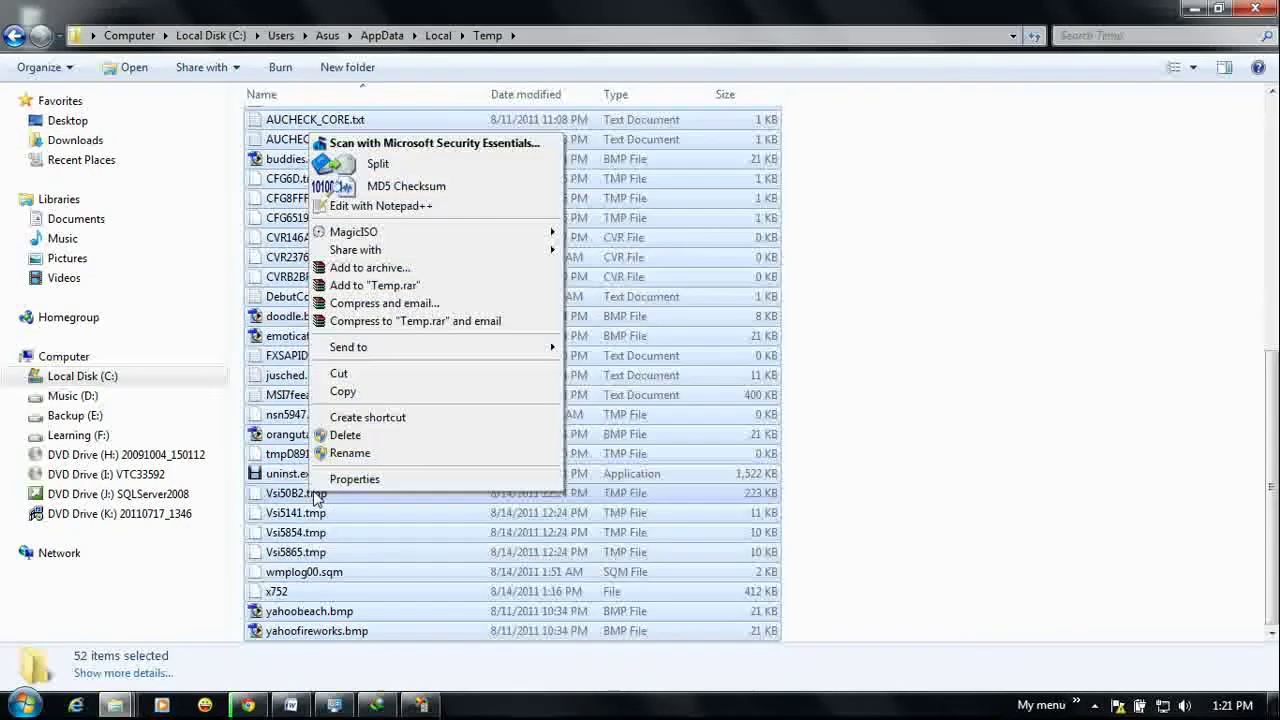
click(415, 436)
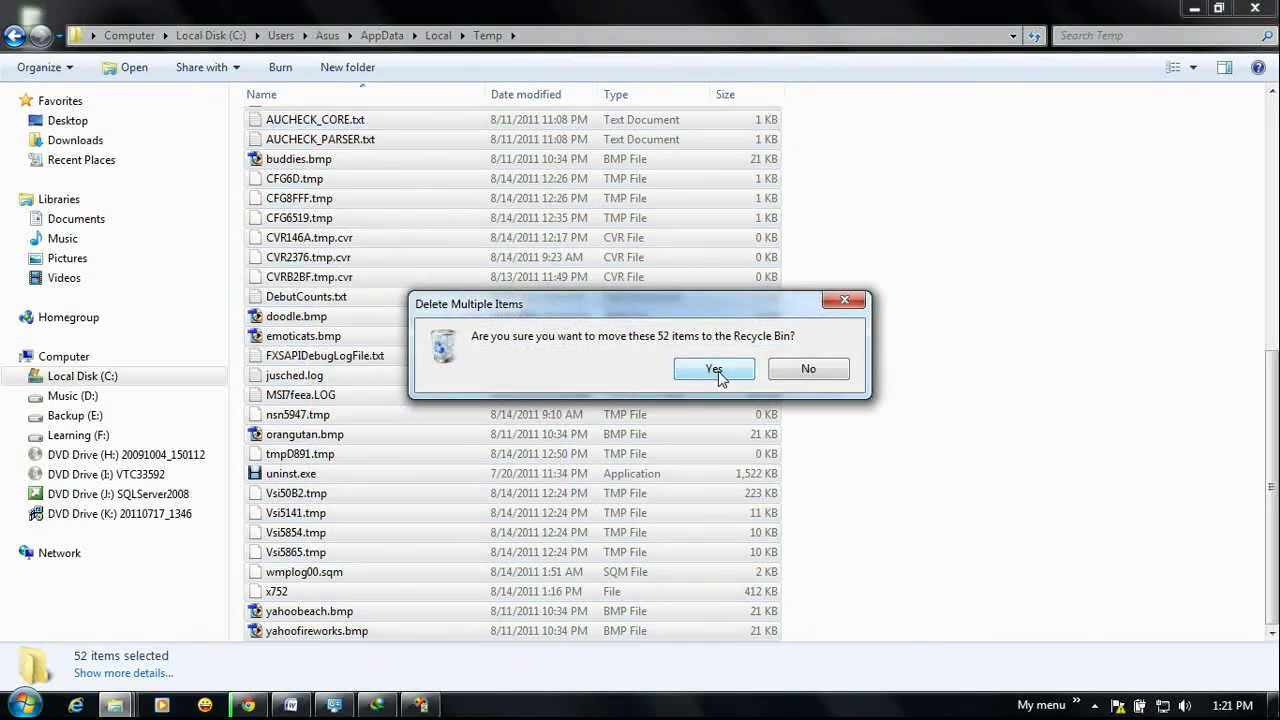
click(718, 370)
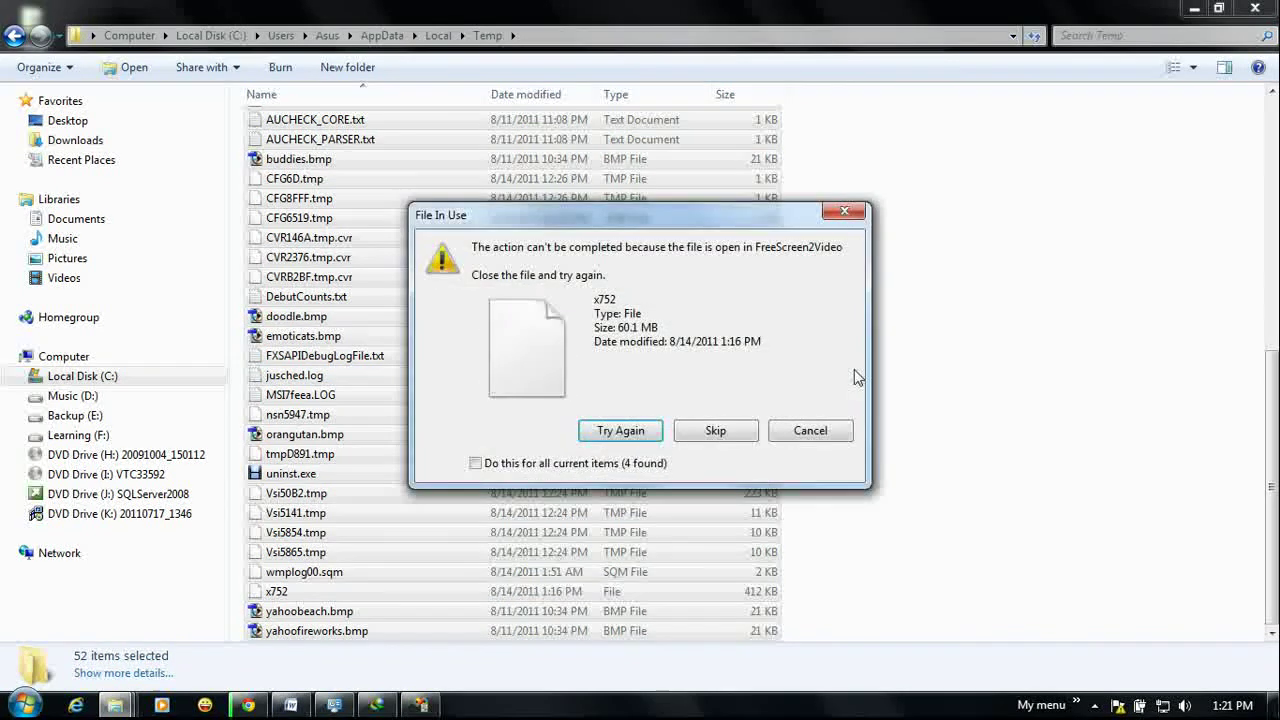
click(586, 466)
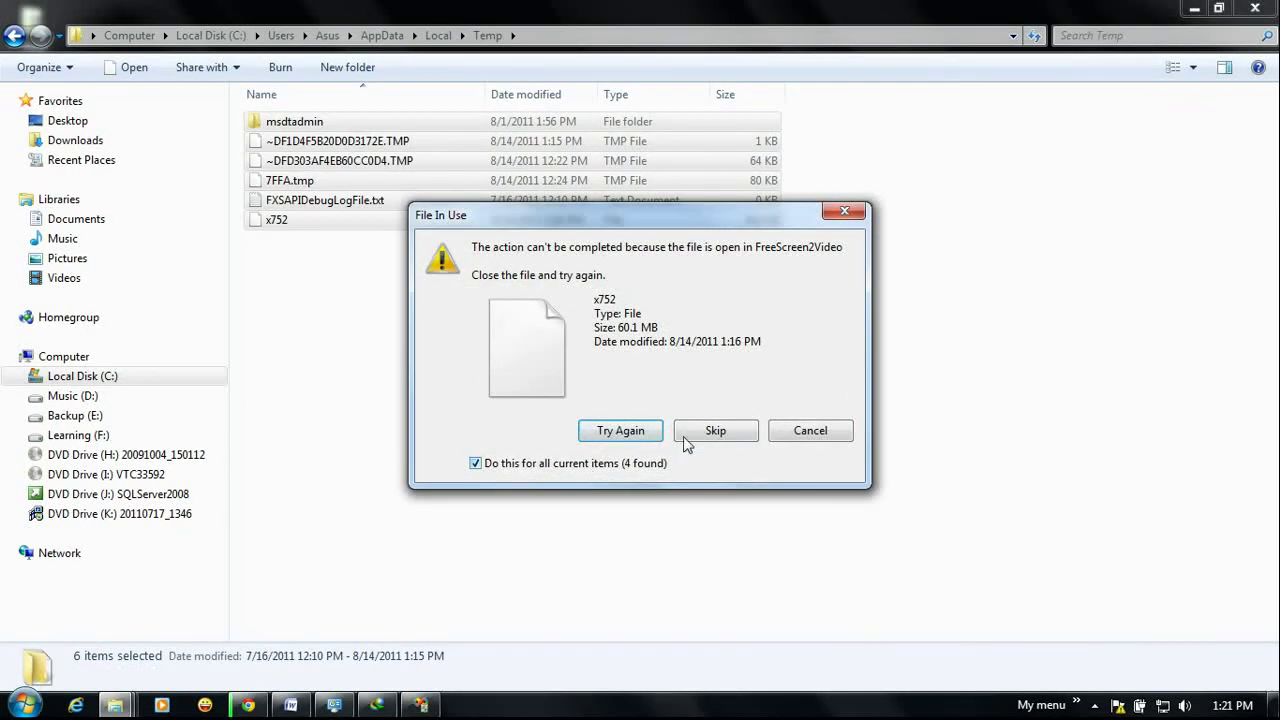
click(815, 428)
click(1152, 183)
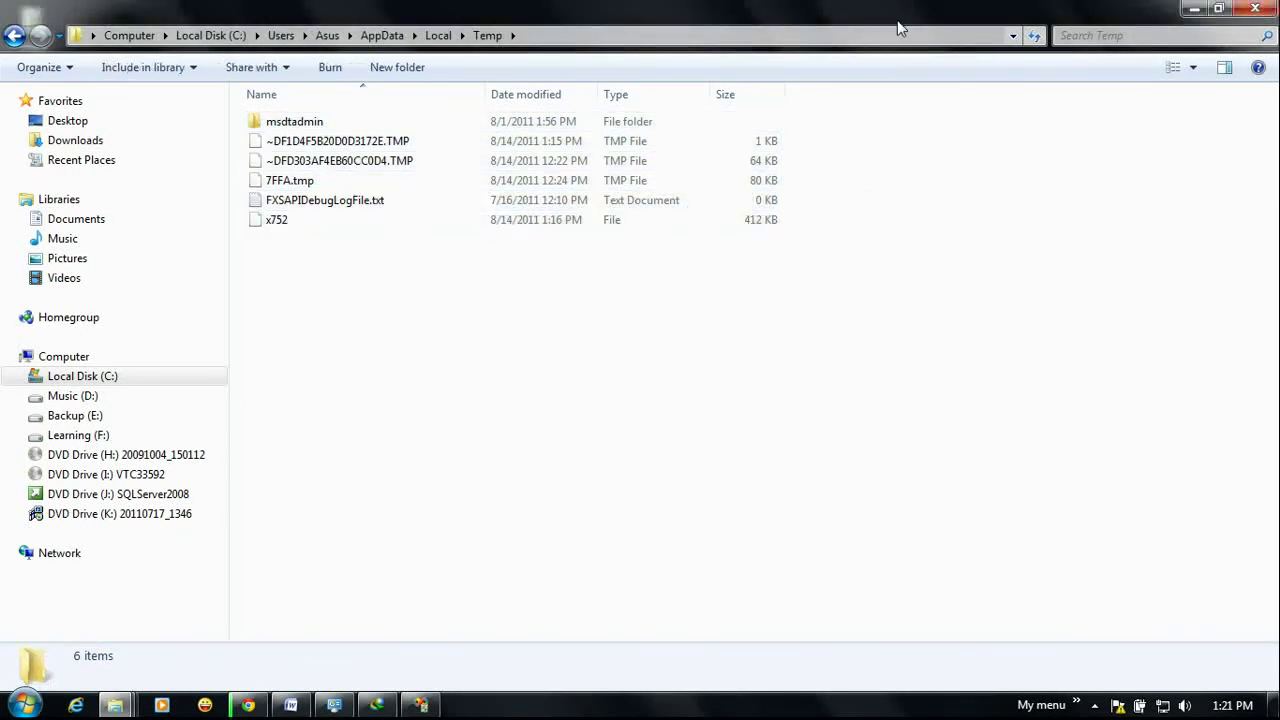
click(1255, 9)
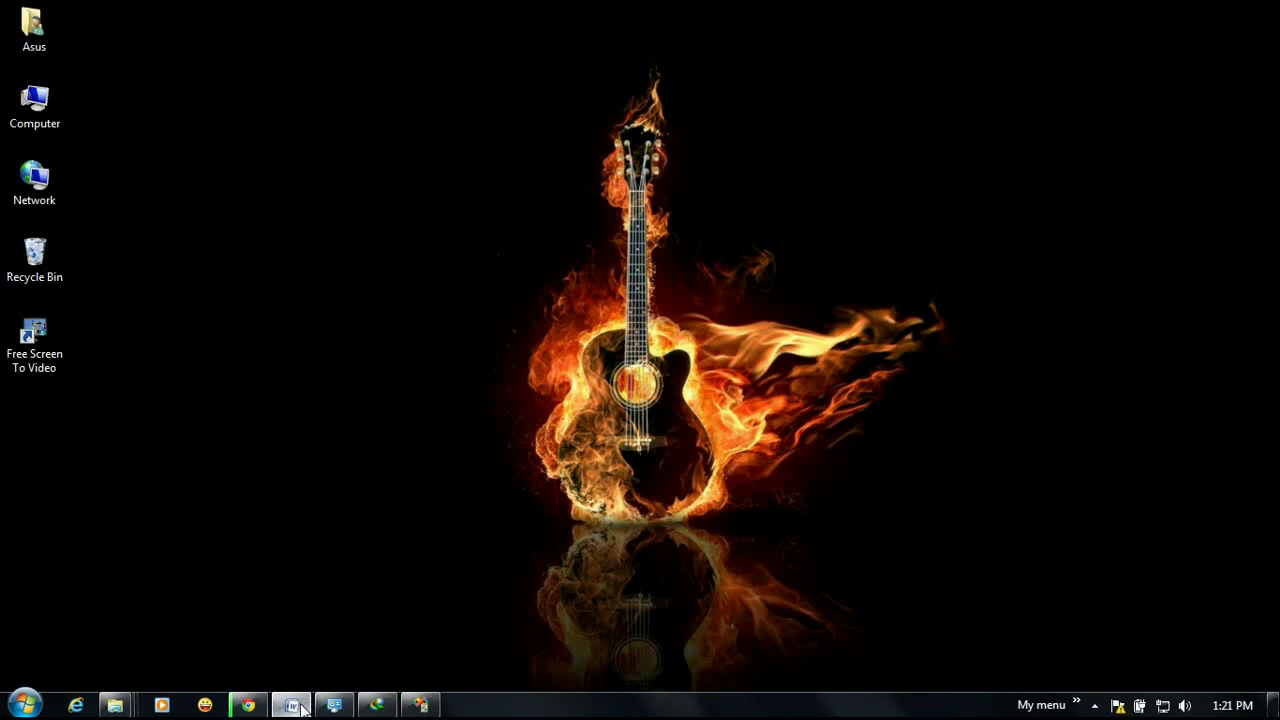
- Switch to the Word document and start the sixth list item with "Ok-→ Restart your"
click(290, 705)
key(Return)
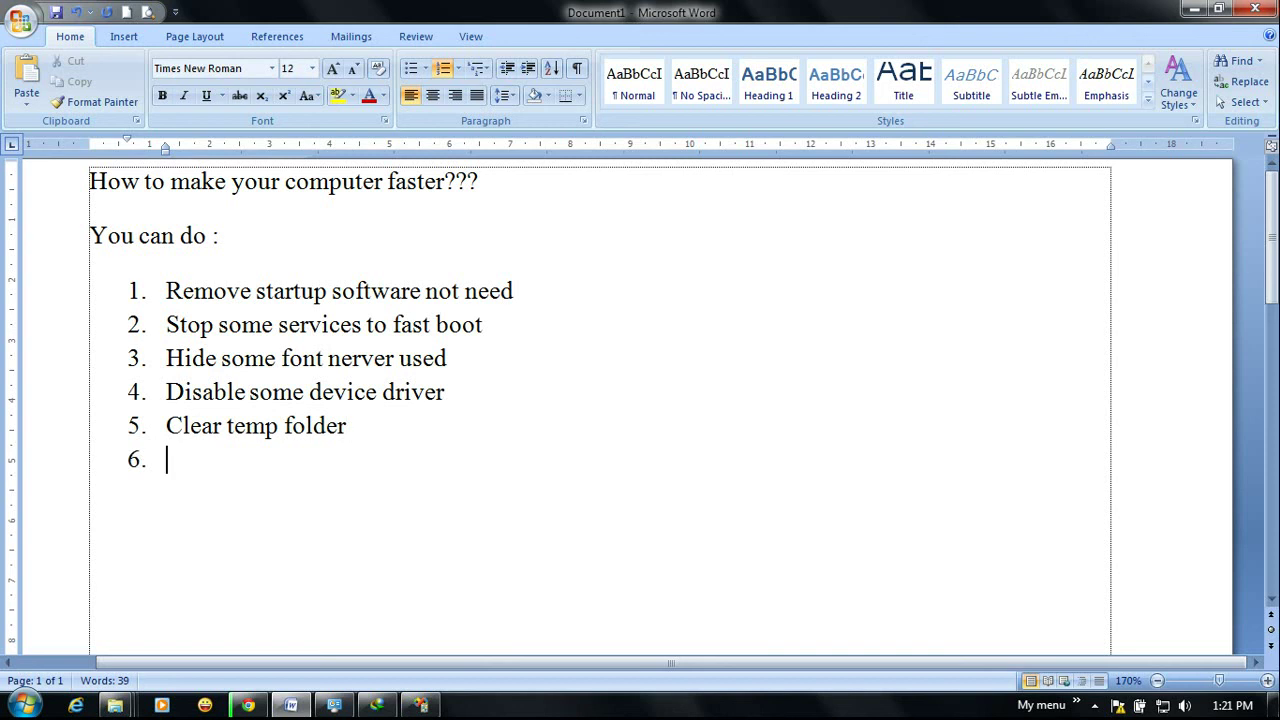
text(ok---)
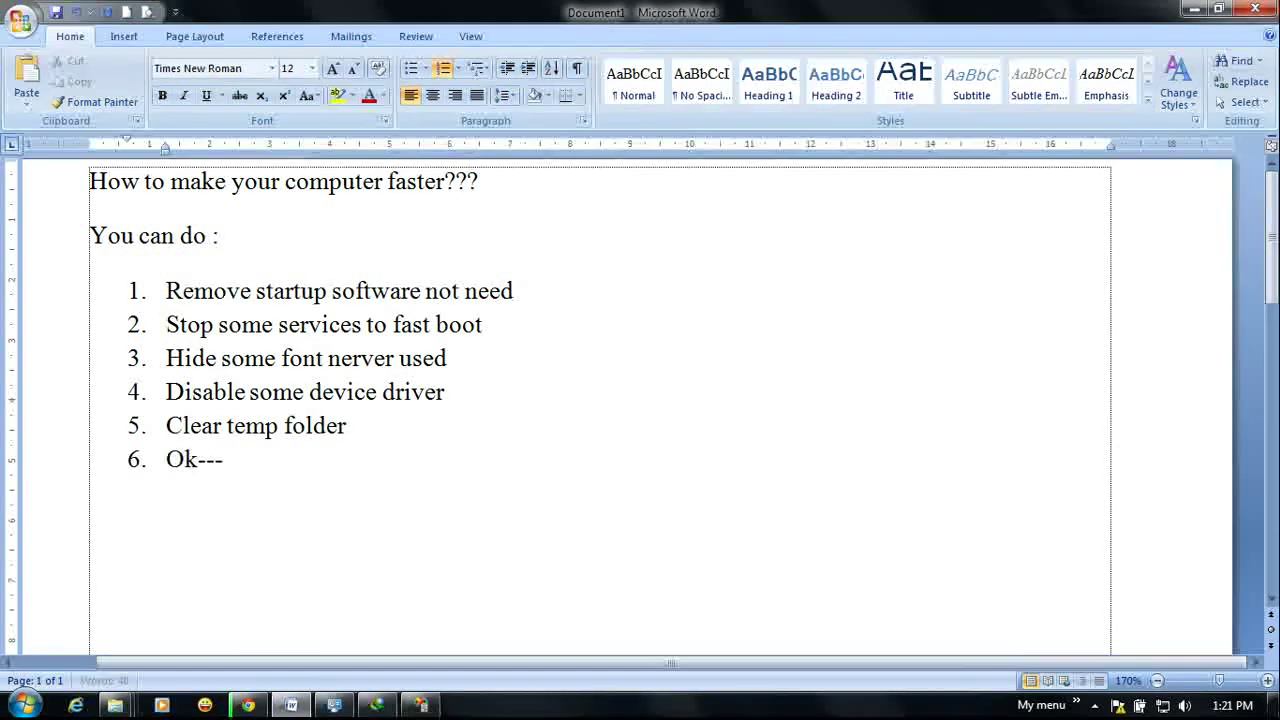
text(> Restar)
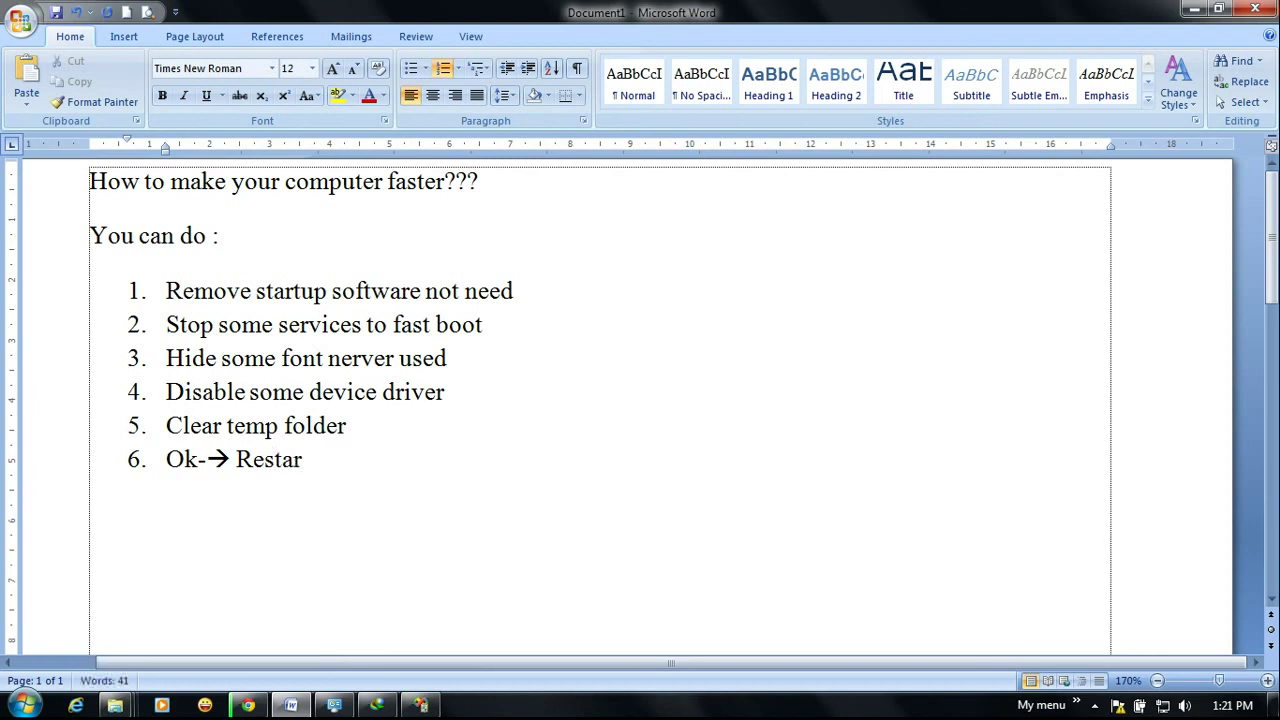
key(BackSpace)
text(art your comp)
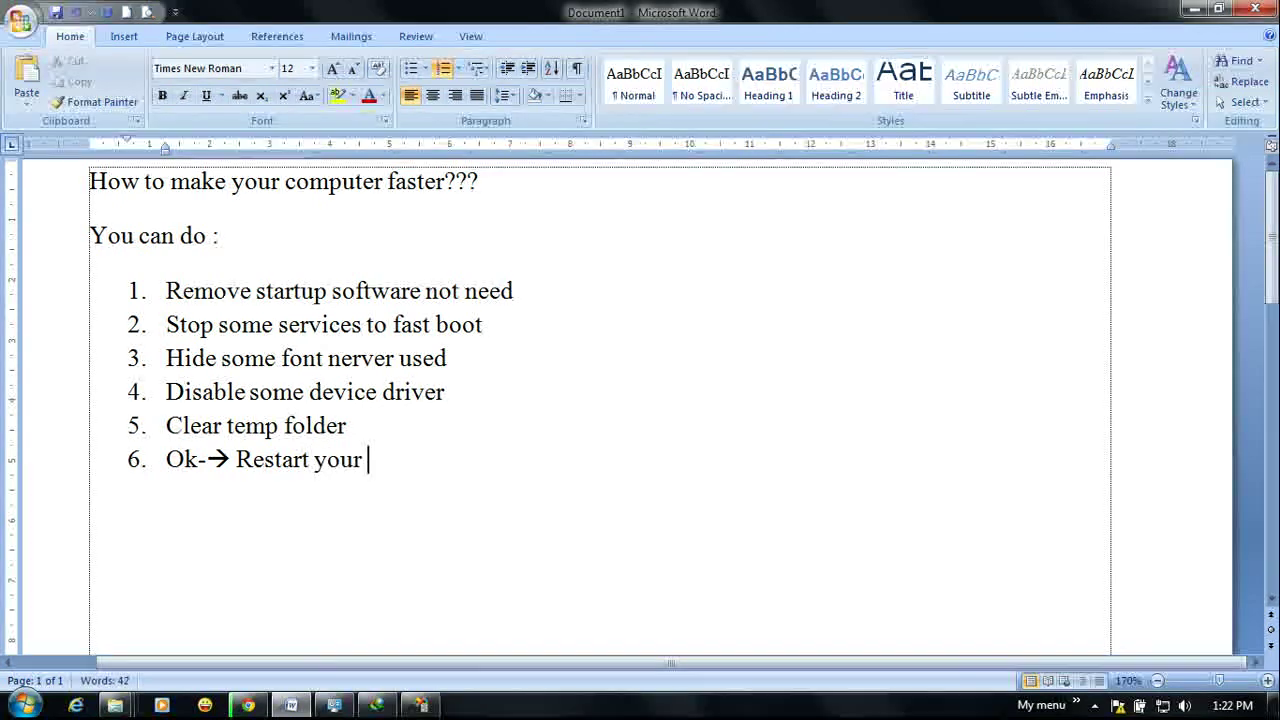